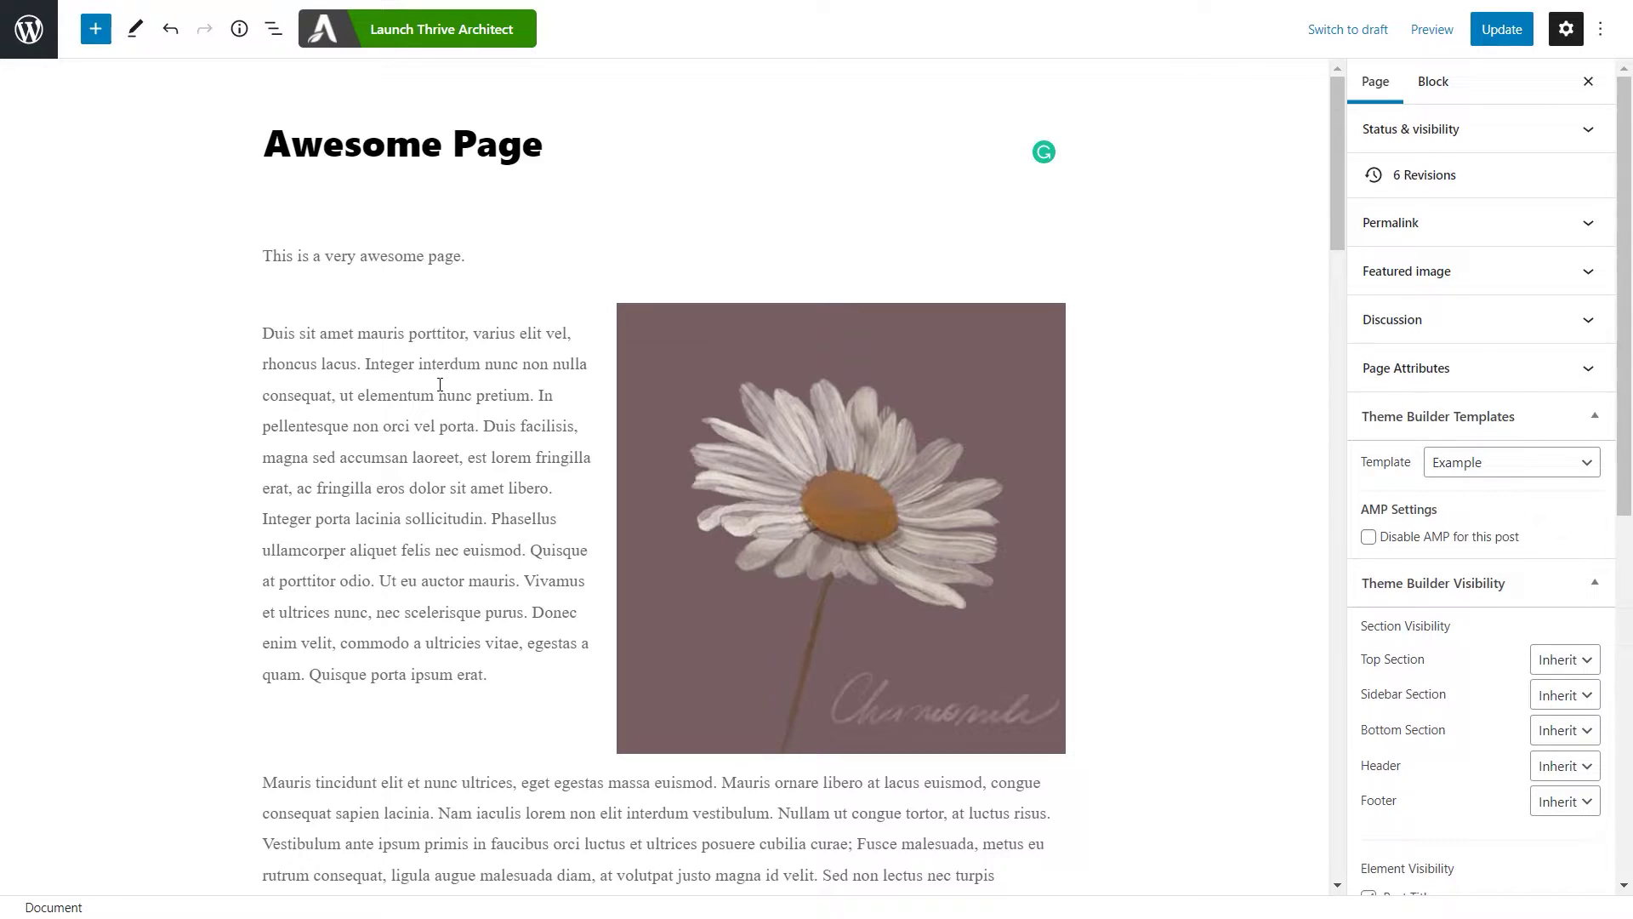
- Type 'Click here to call us!' below the first paragraph and link it to tel: plus the pasted phone number
left_click(534, 305)
type("Click here to call us!")
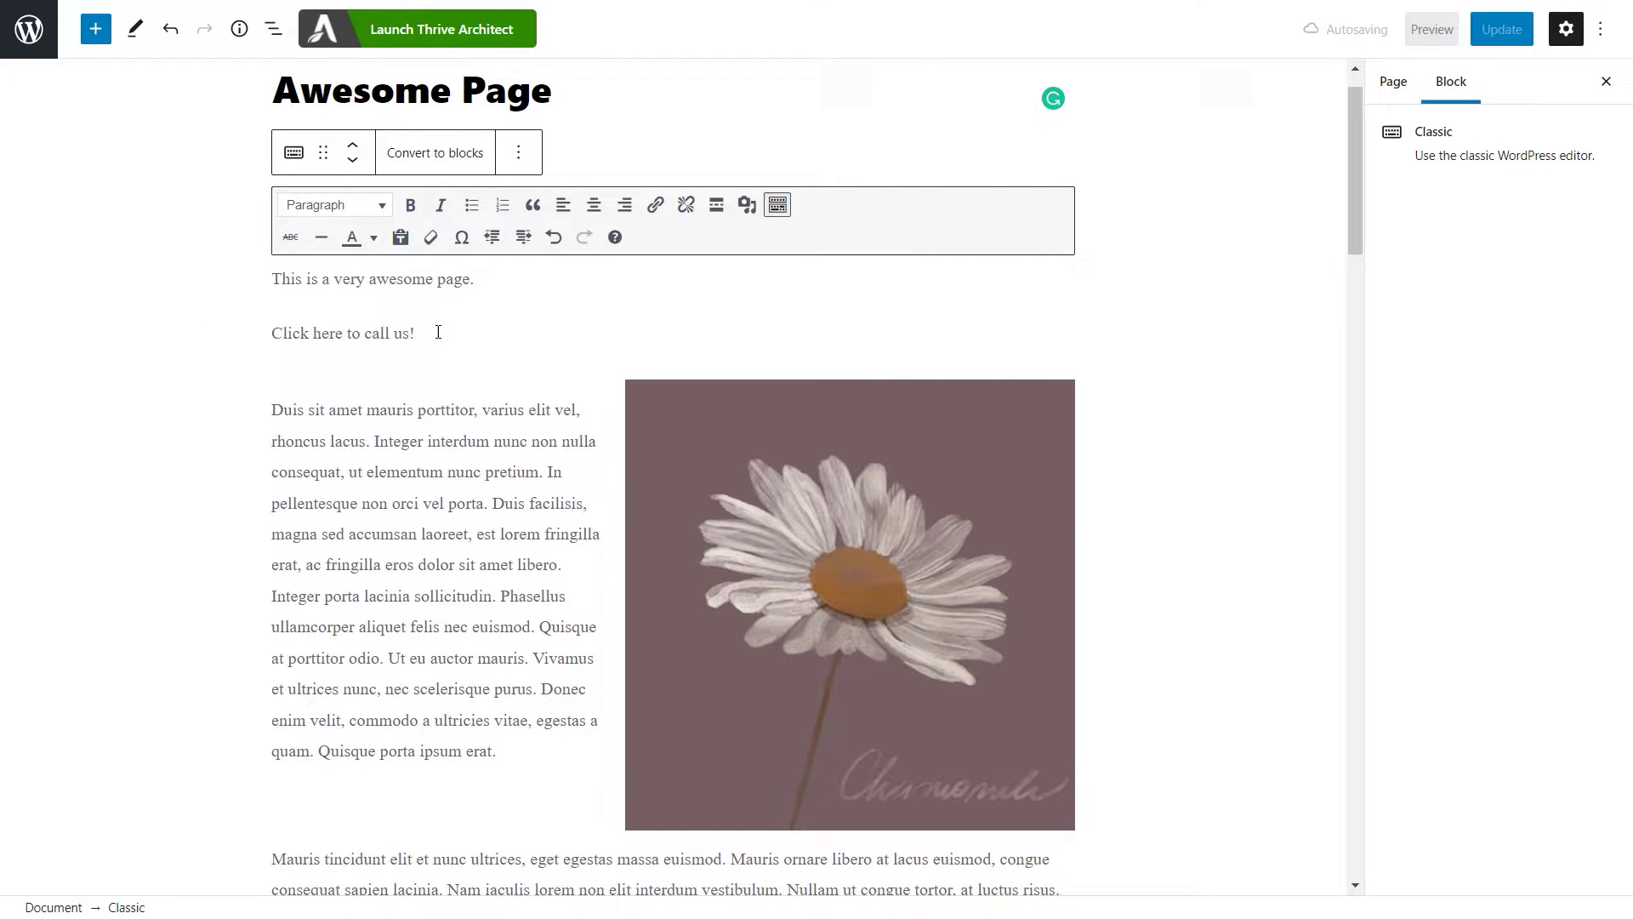
left_click_drag(437, 332, 271, 343)
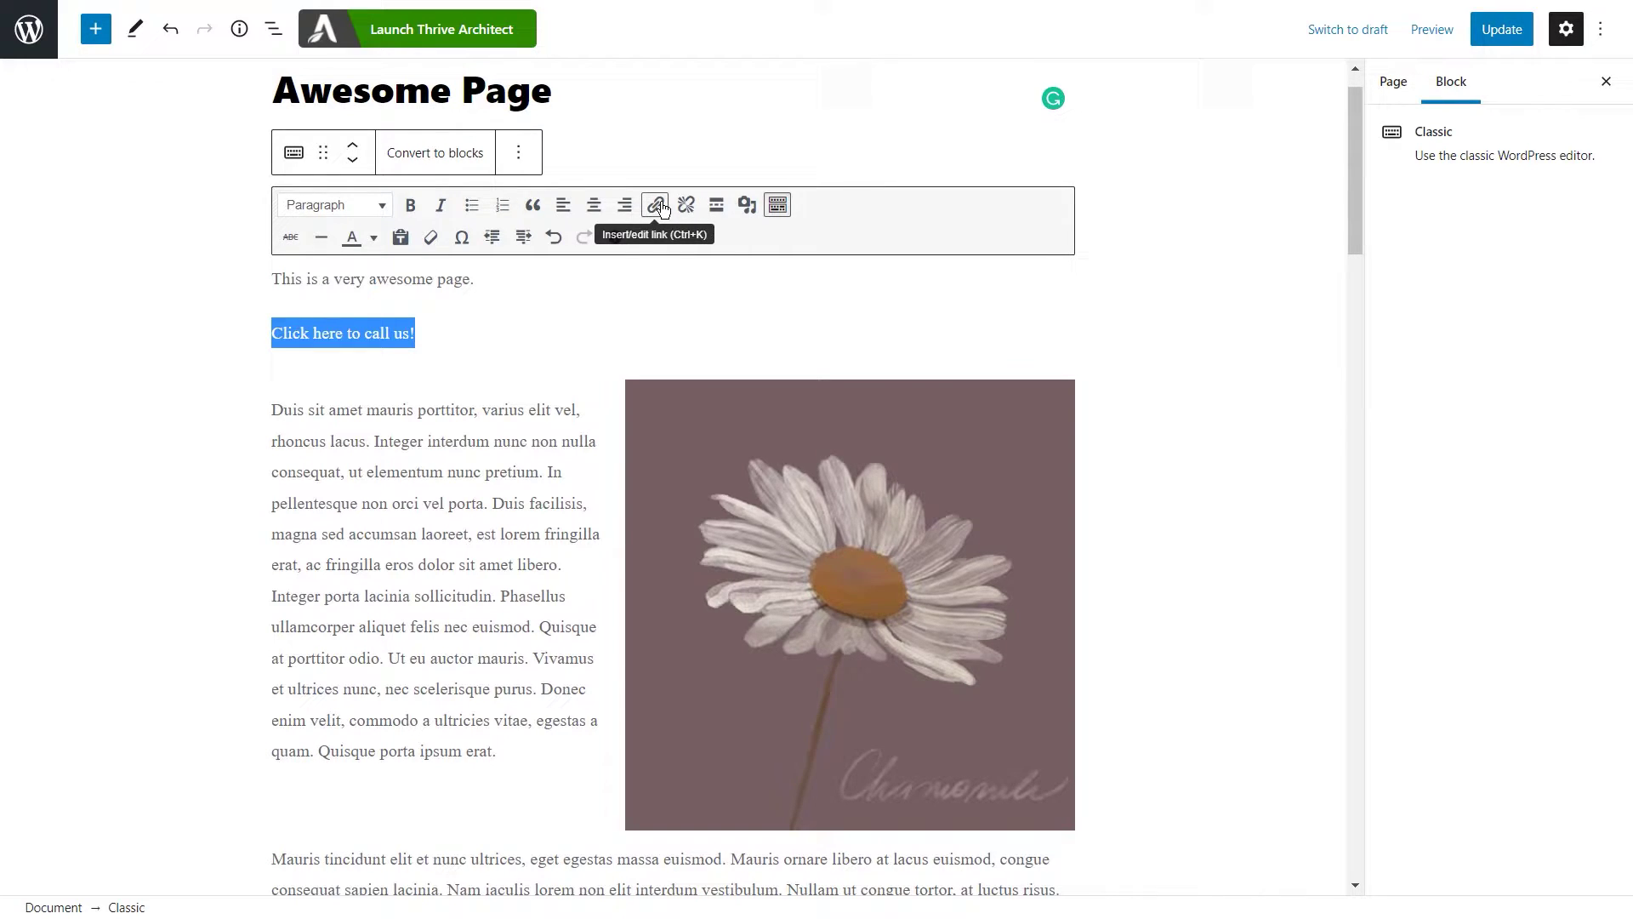
left_click(661, 208)
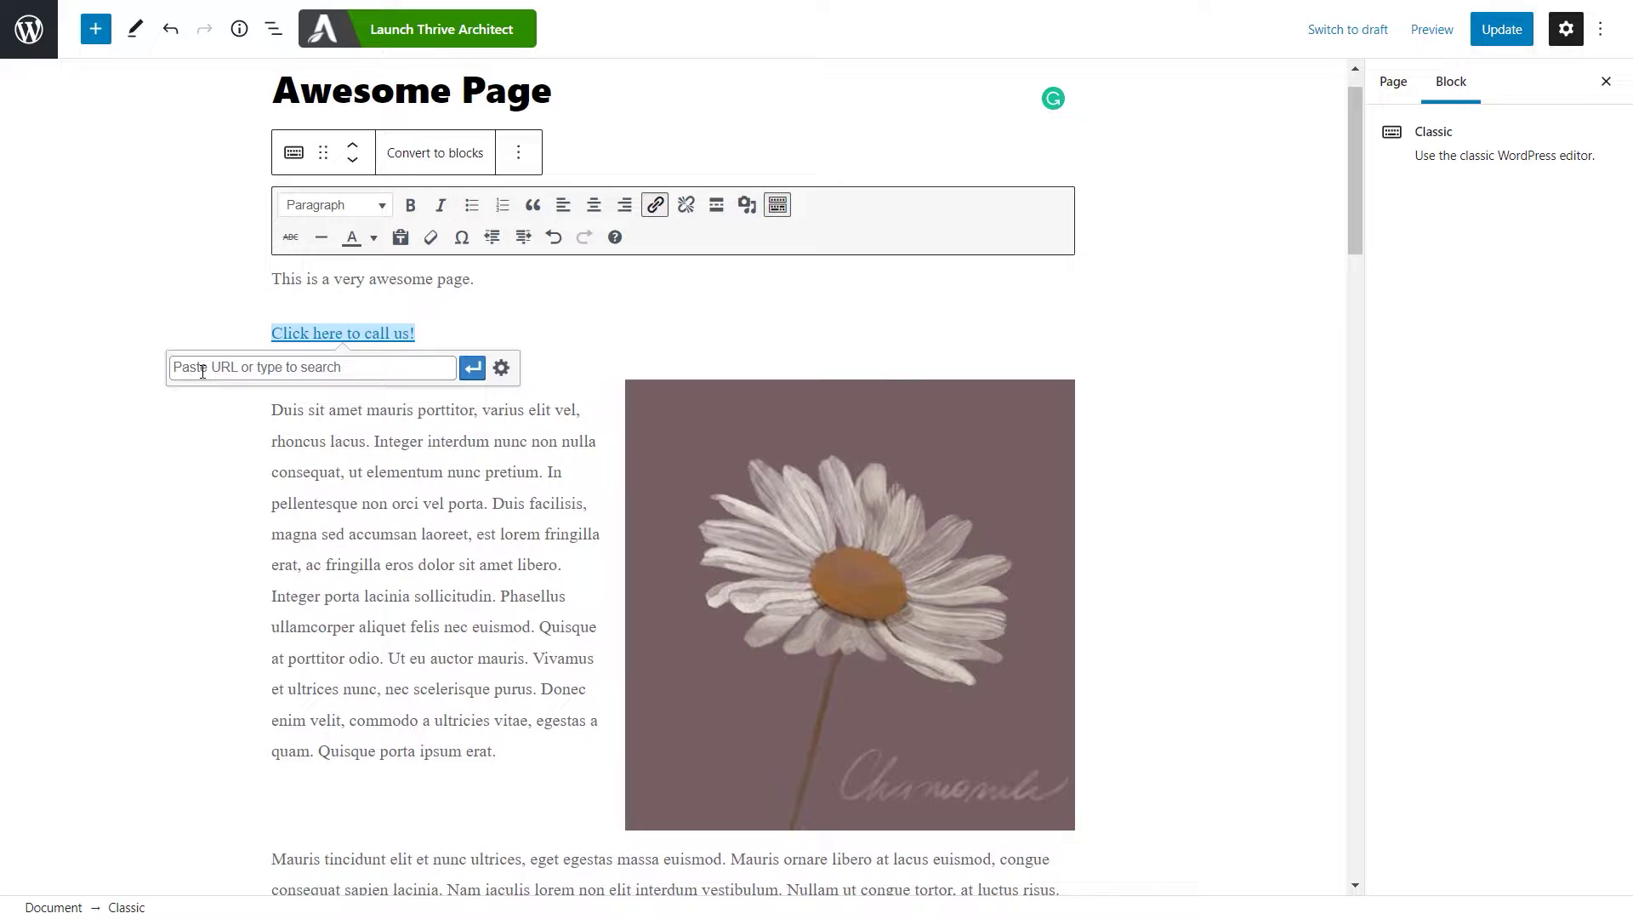
left_click(203, 371)
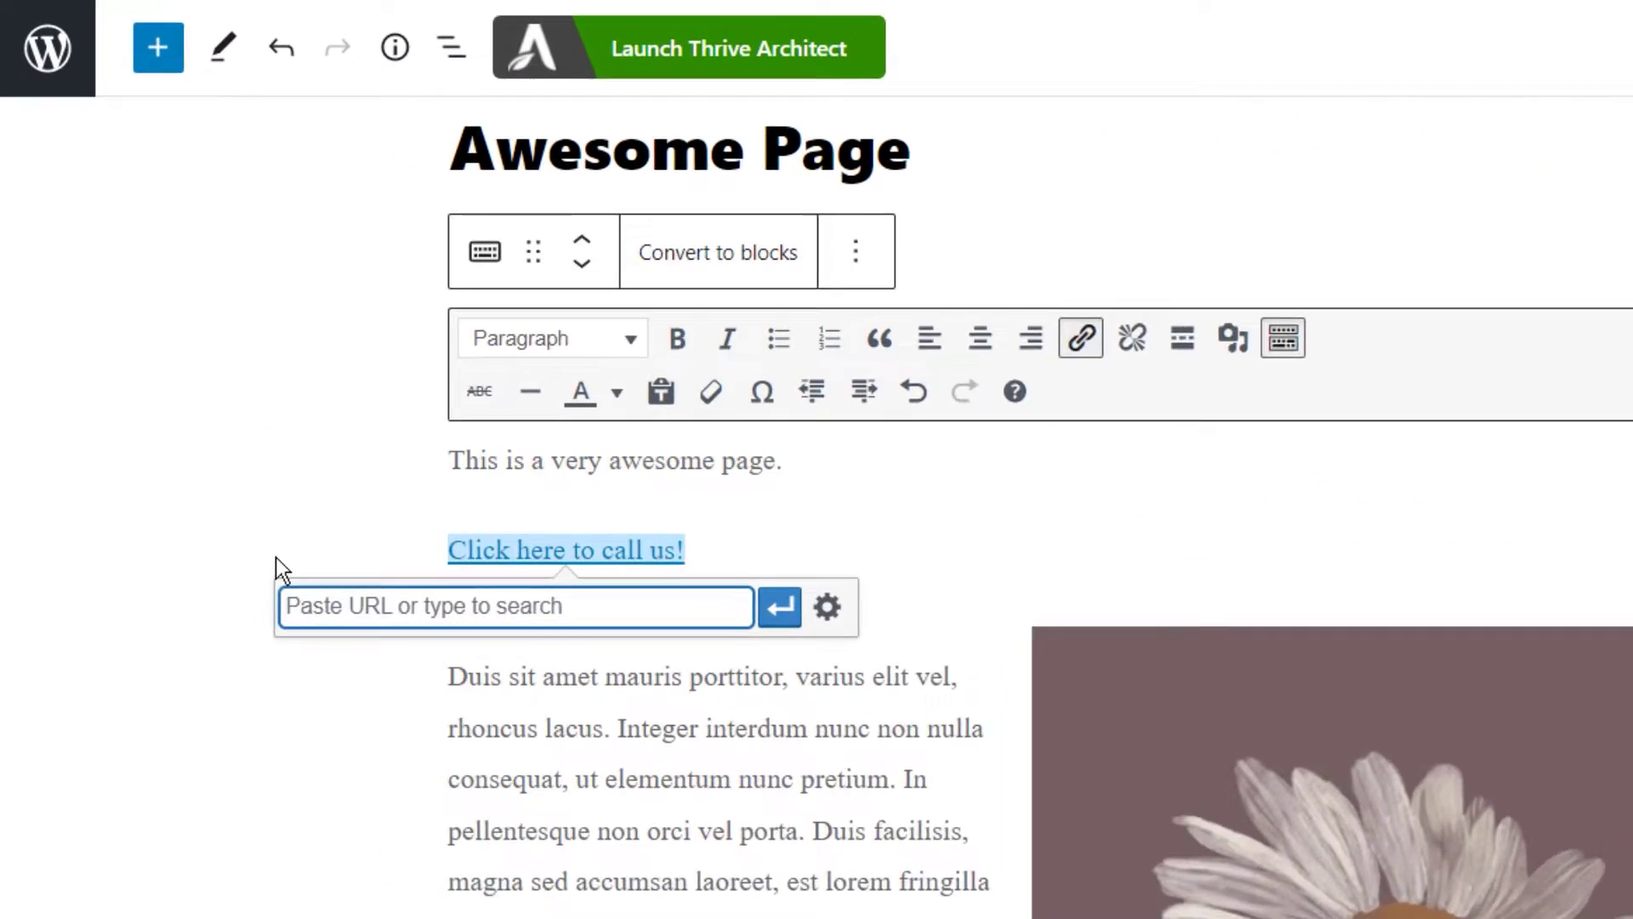
type("tel:")
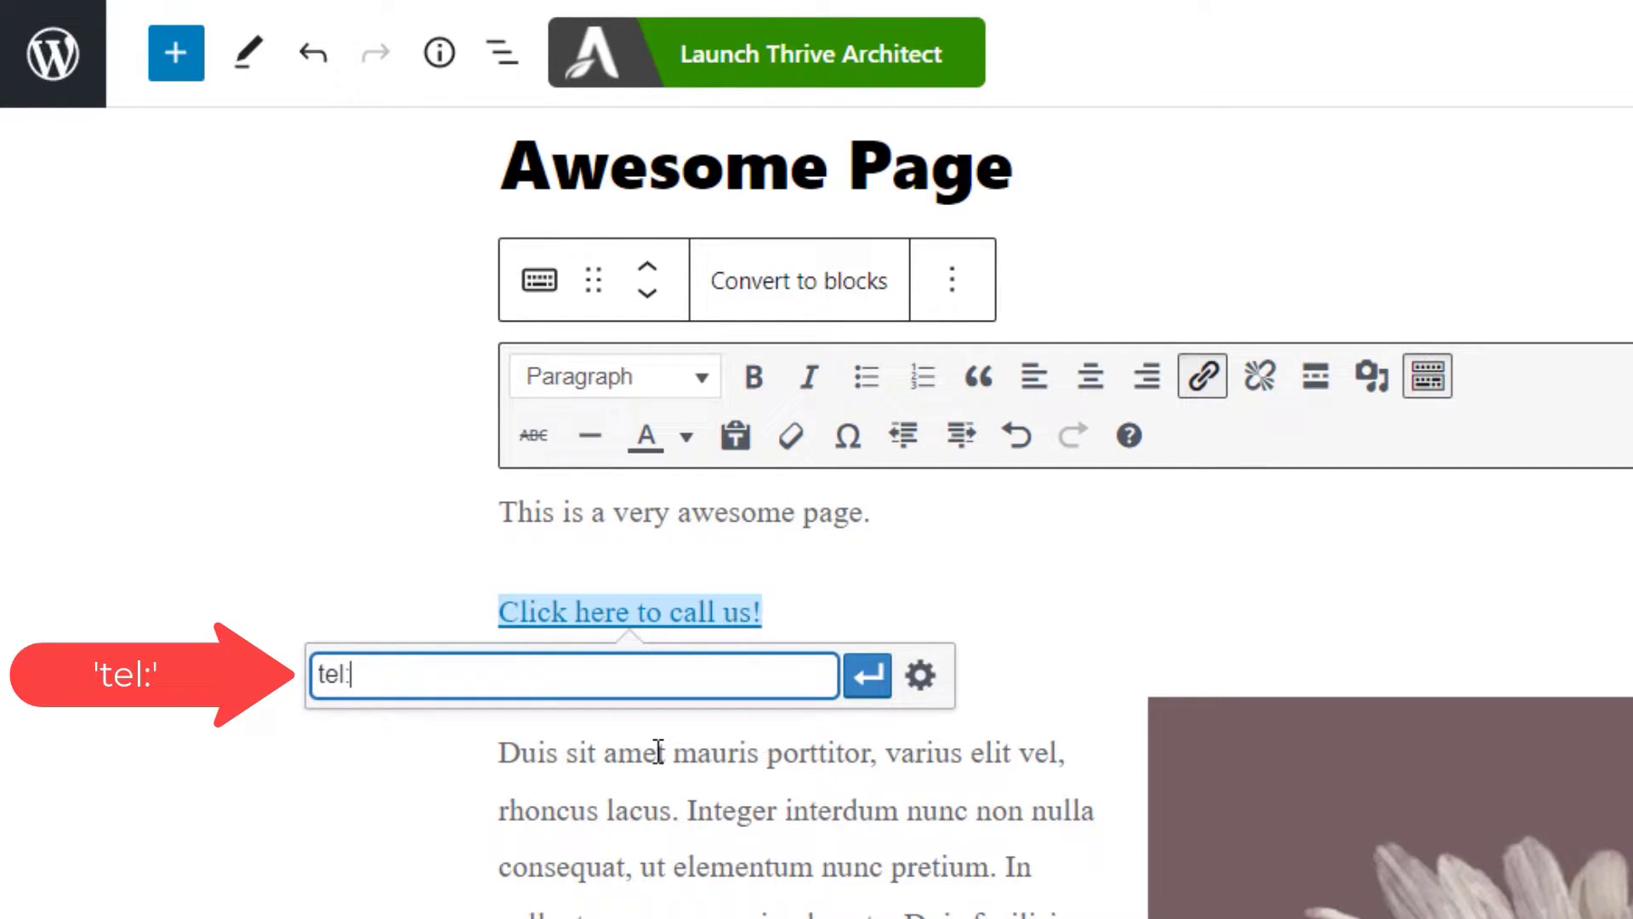
key("ctrl+v")
key("Return")
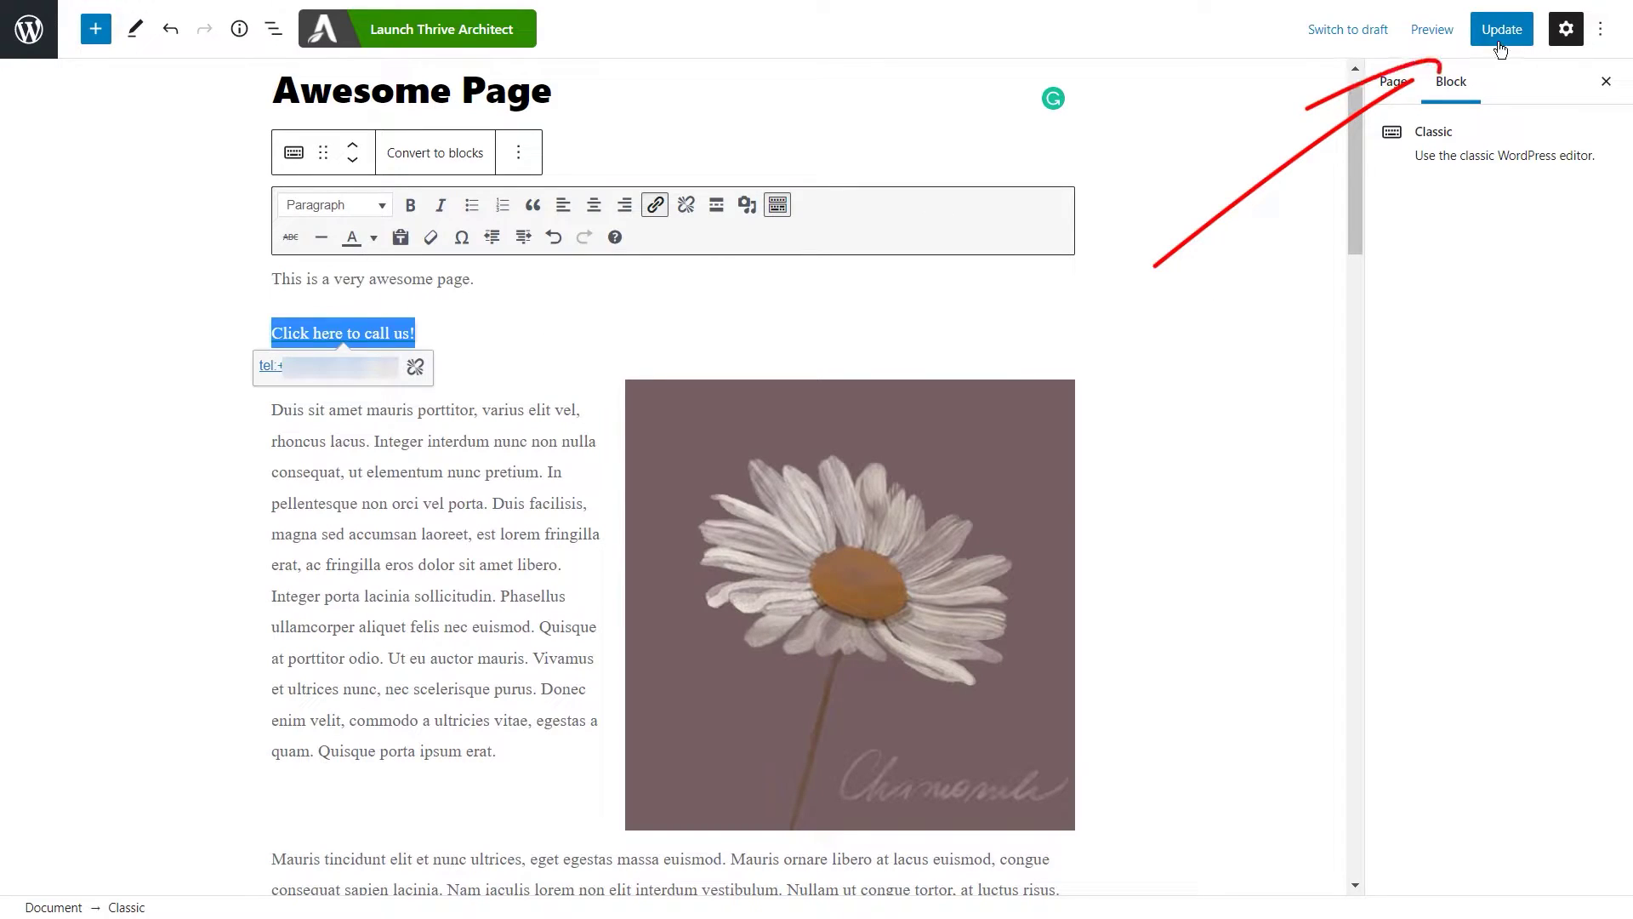
- Update the page, then tap 'Click here to call us!' in Safari on the iPhone to get a call prompt
left_click(1501, 29)
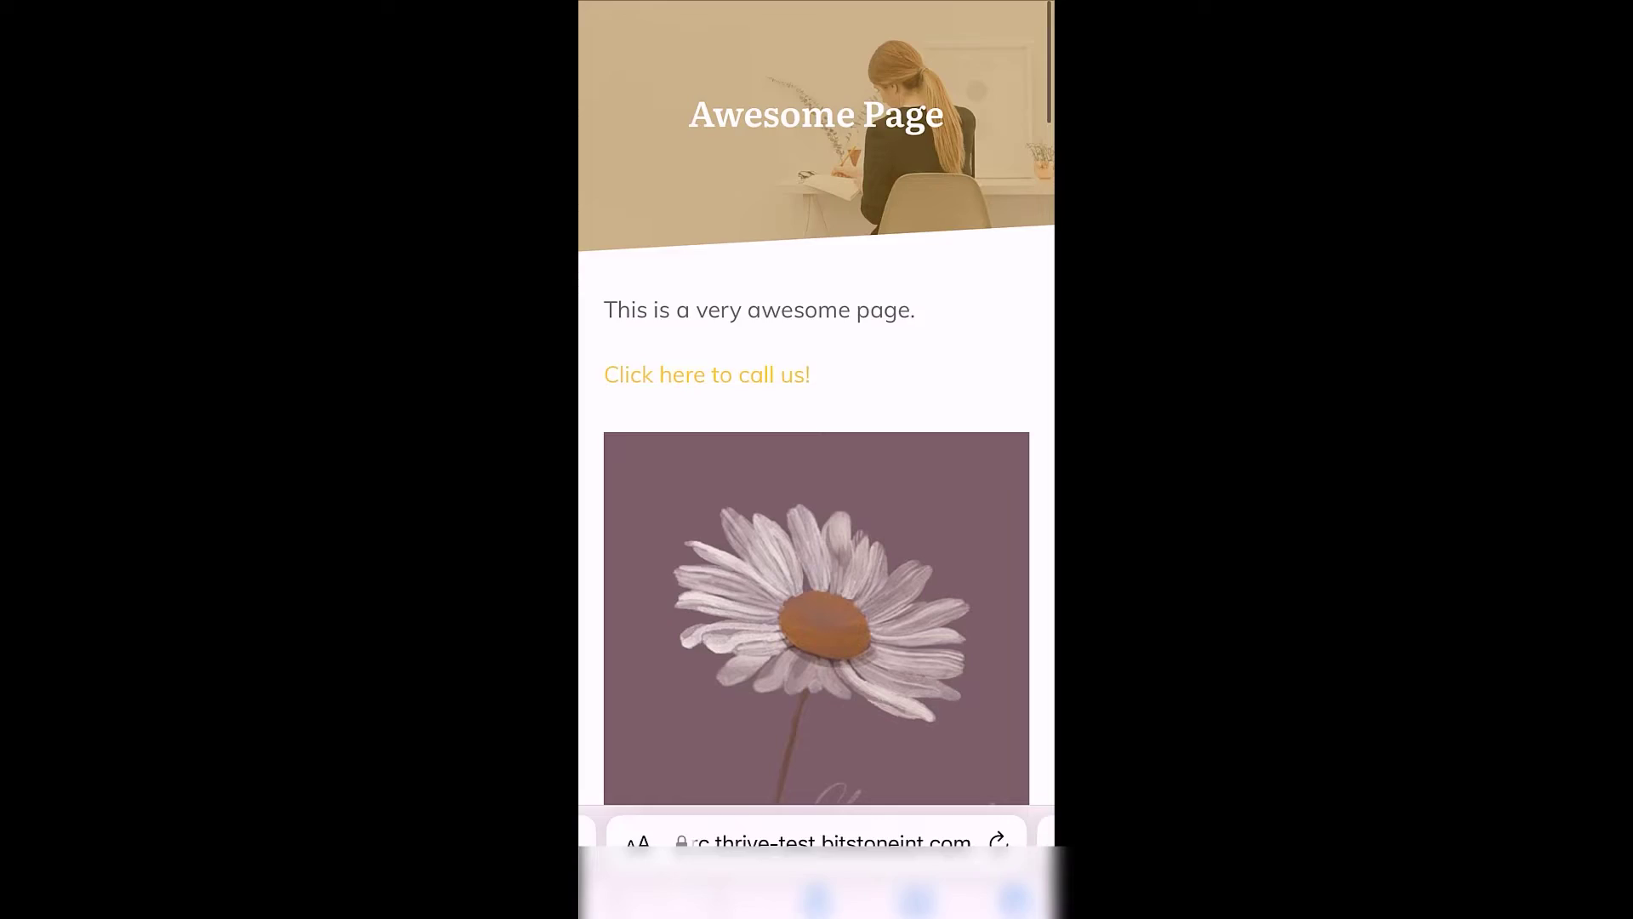
scroll(816, 460, "down", 2)
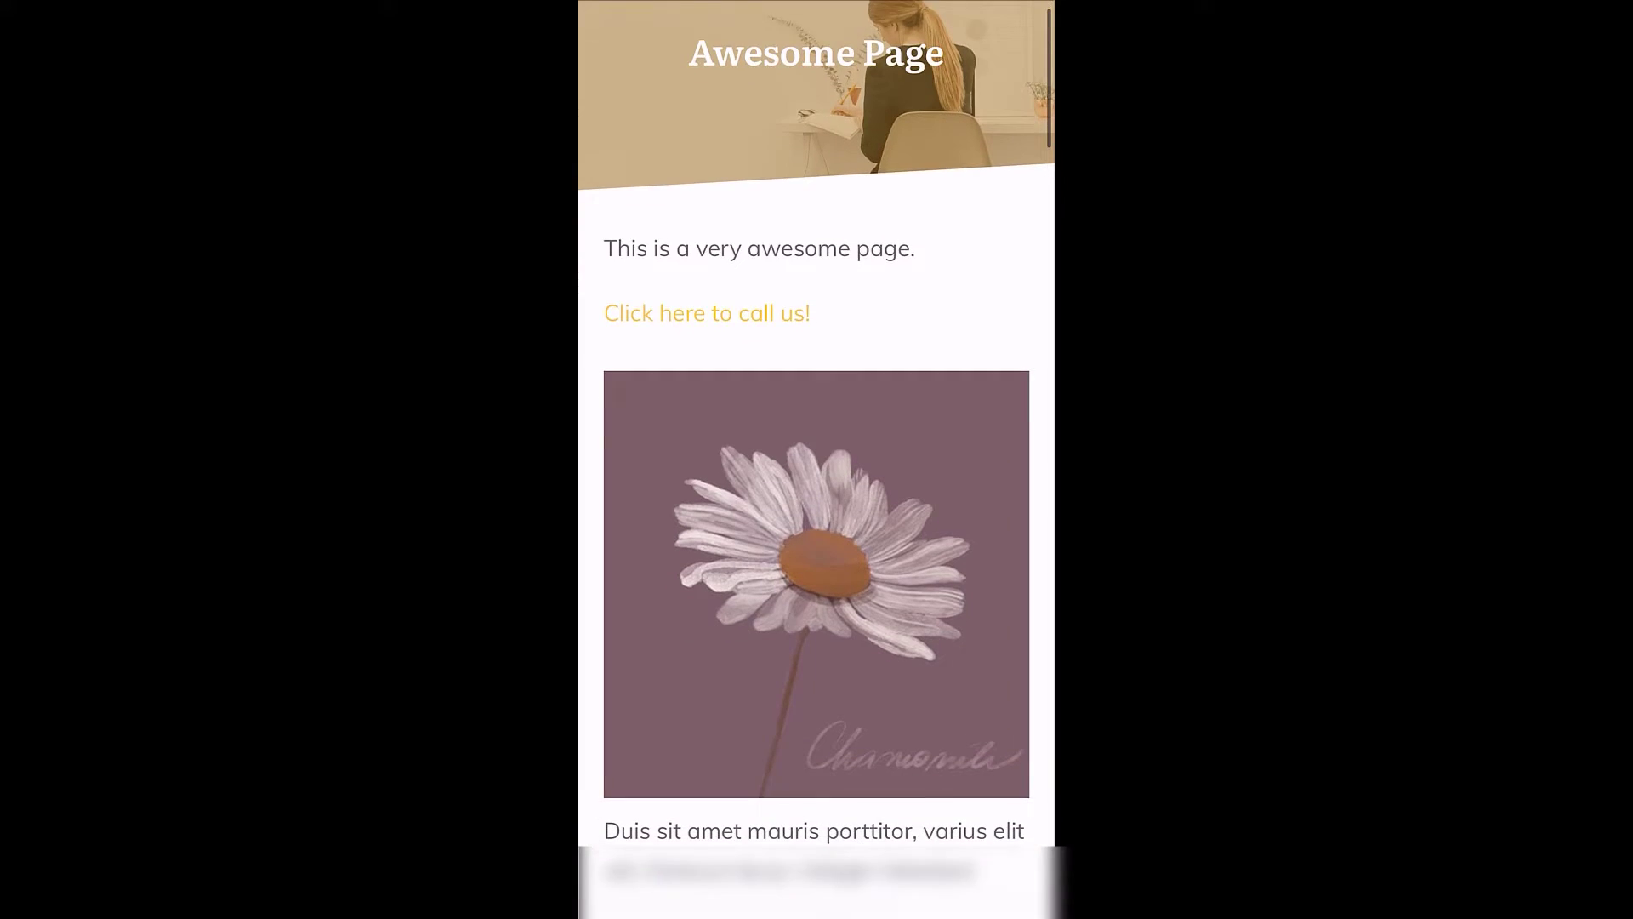
left_click(705, 280)
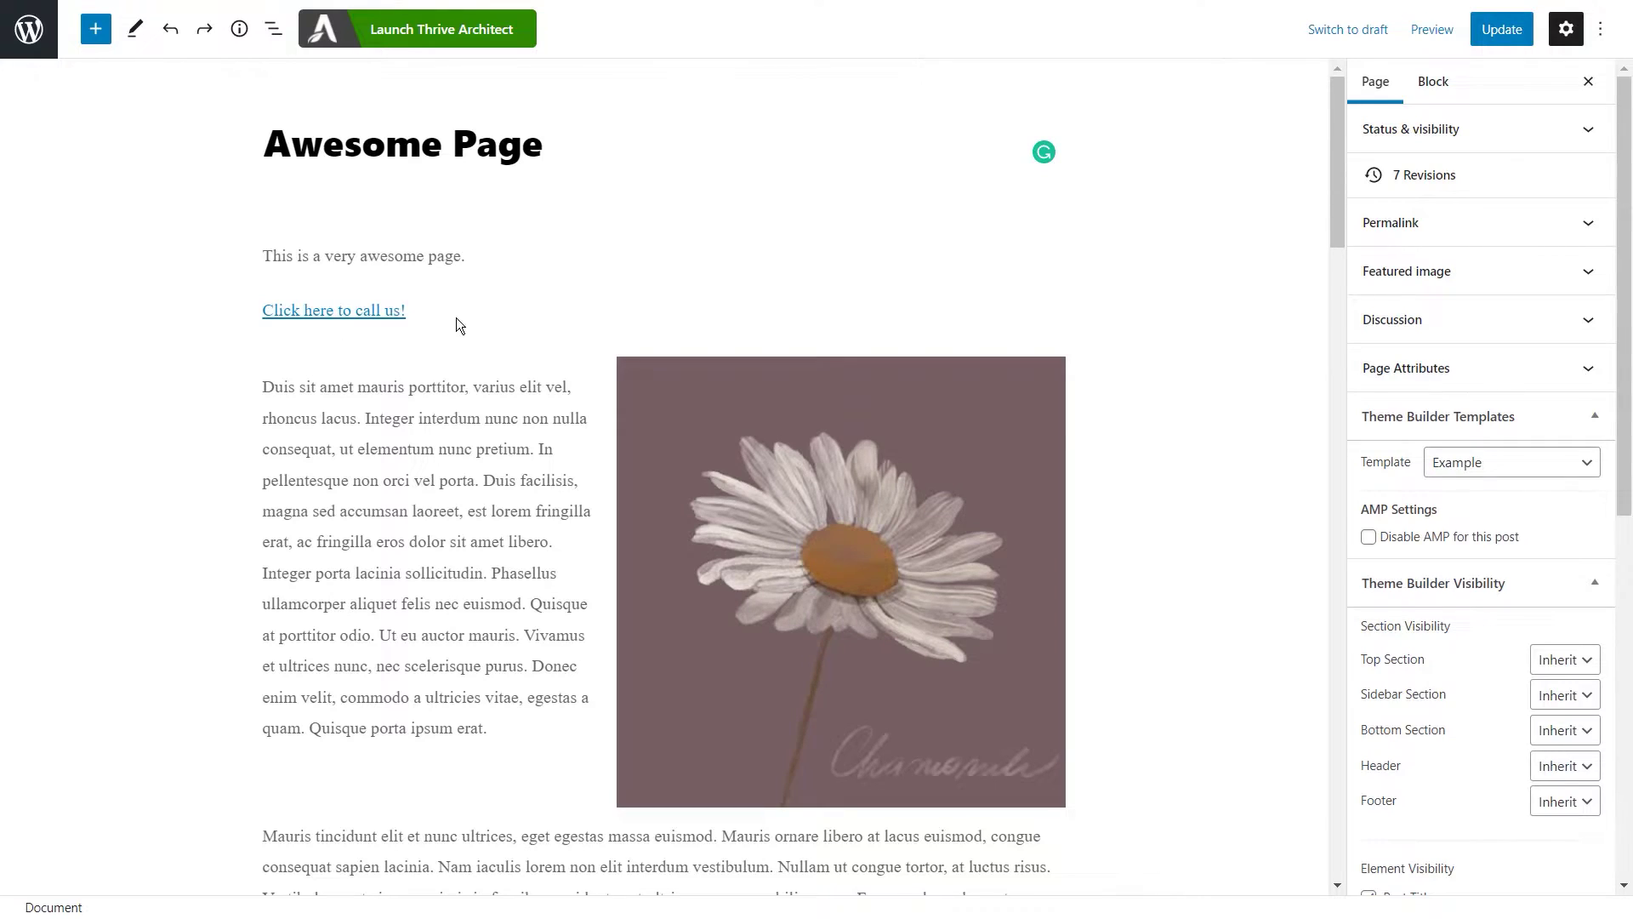
- Delete the 'Click here to call us!' line and leave an empty line below the first paragraph
left_click(456, 320)
key("BackSpace")
key("BackSpace")
key("BackSpace")
key("BackSpace")
key("BackSpace")
key("BackSpace")
key("BackSpace")
key("BackSpace")
key("BackSpace")
key("BackSpace")
key("BackSpace")
key("BackSpace")
key("BackSpace")
key("BackSpace")
key("BackSpace")
key("BackSpace")
key("BackSpace")
key("BackSpace")
key("BackSpace")
key("BackSpace")
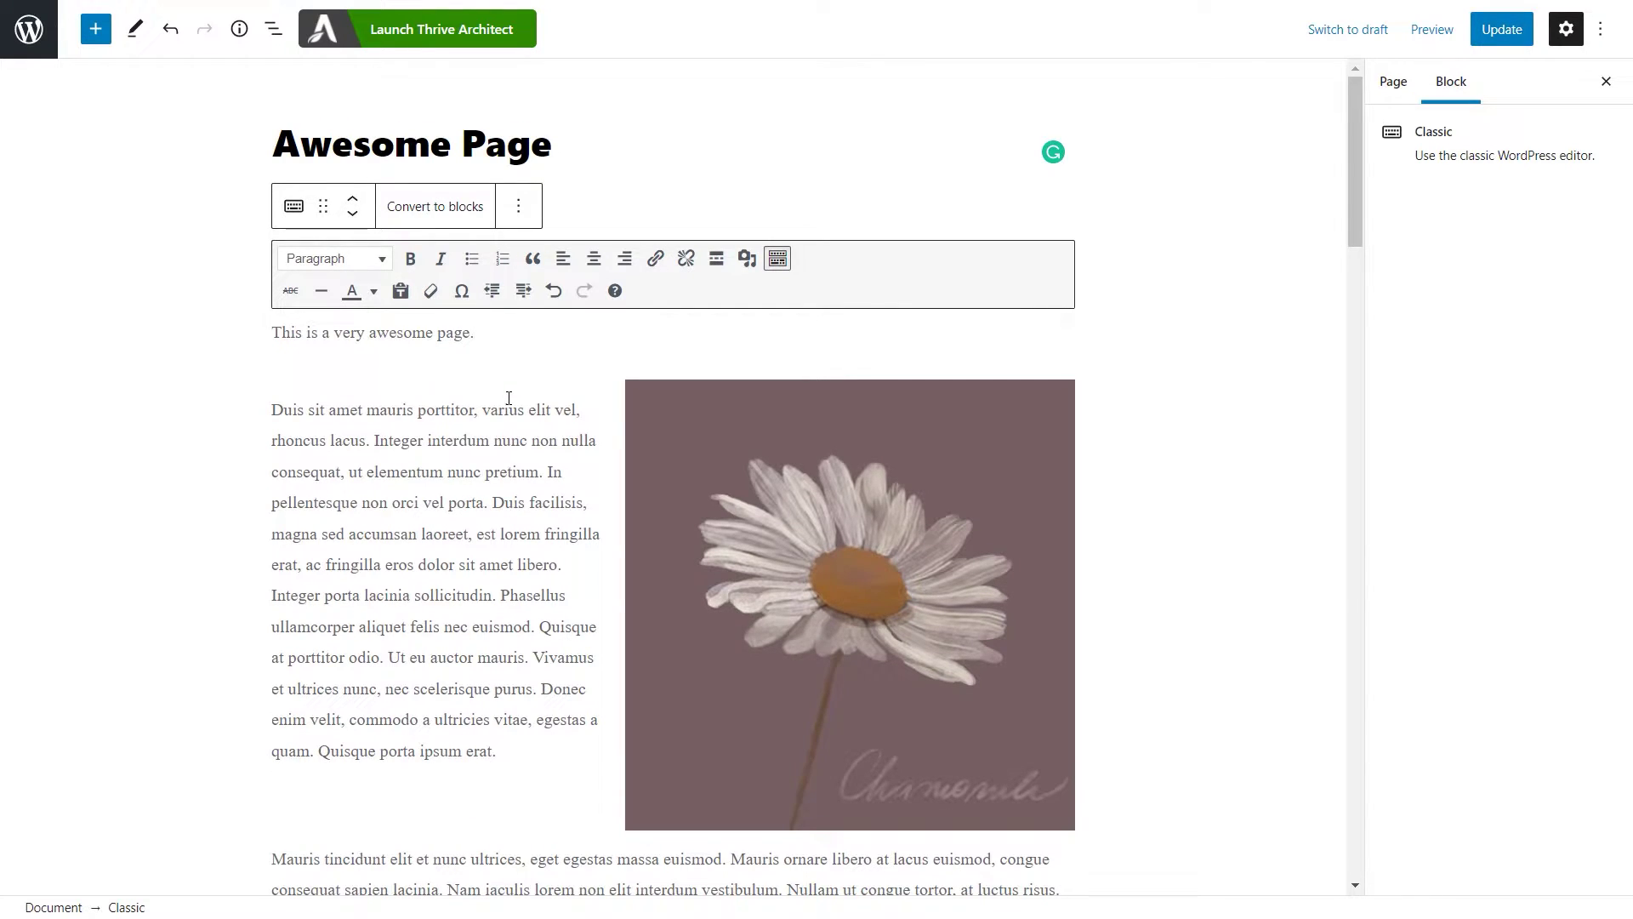
key("Return")
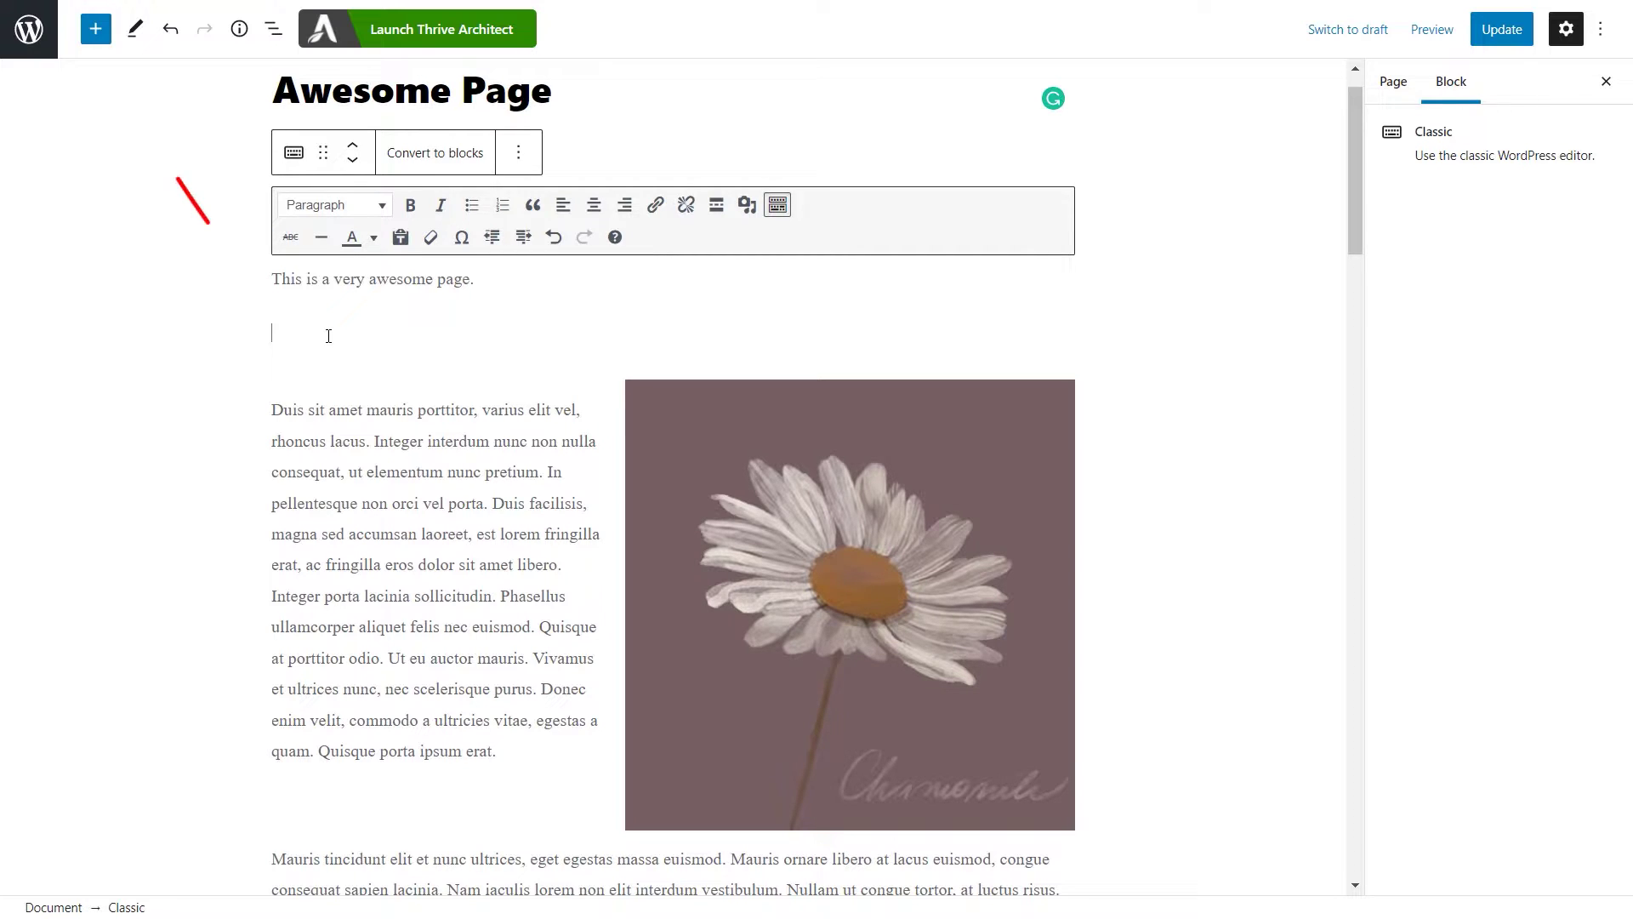
- Add a Buttons block above the first paragraph with the label 'Call NOW'
left_click(96, 34)
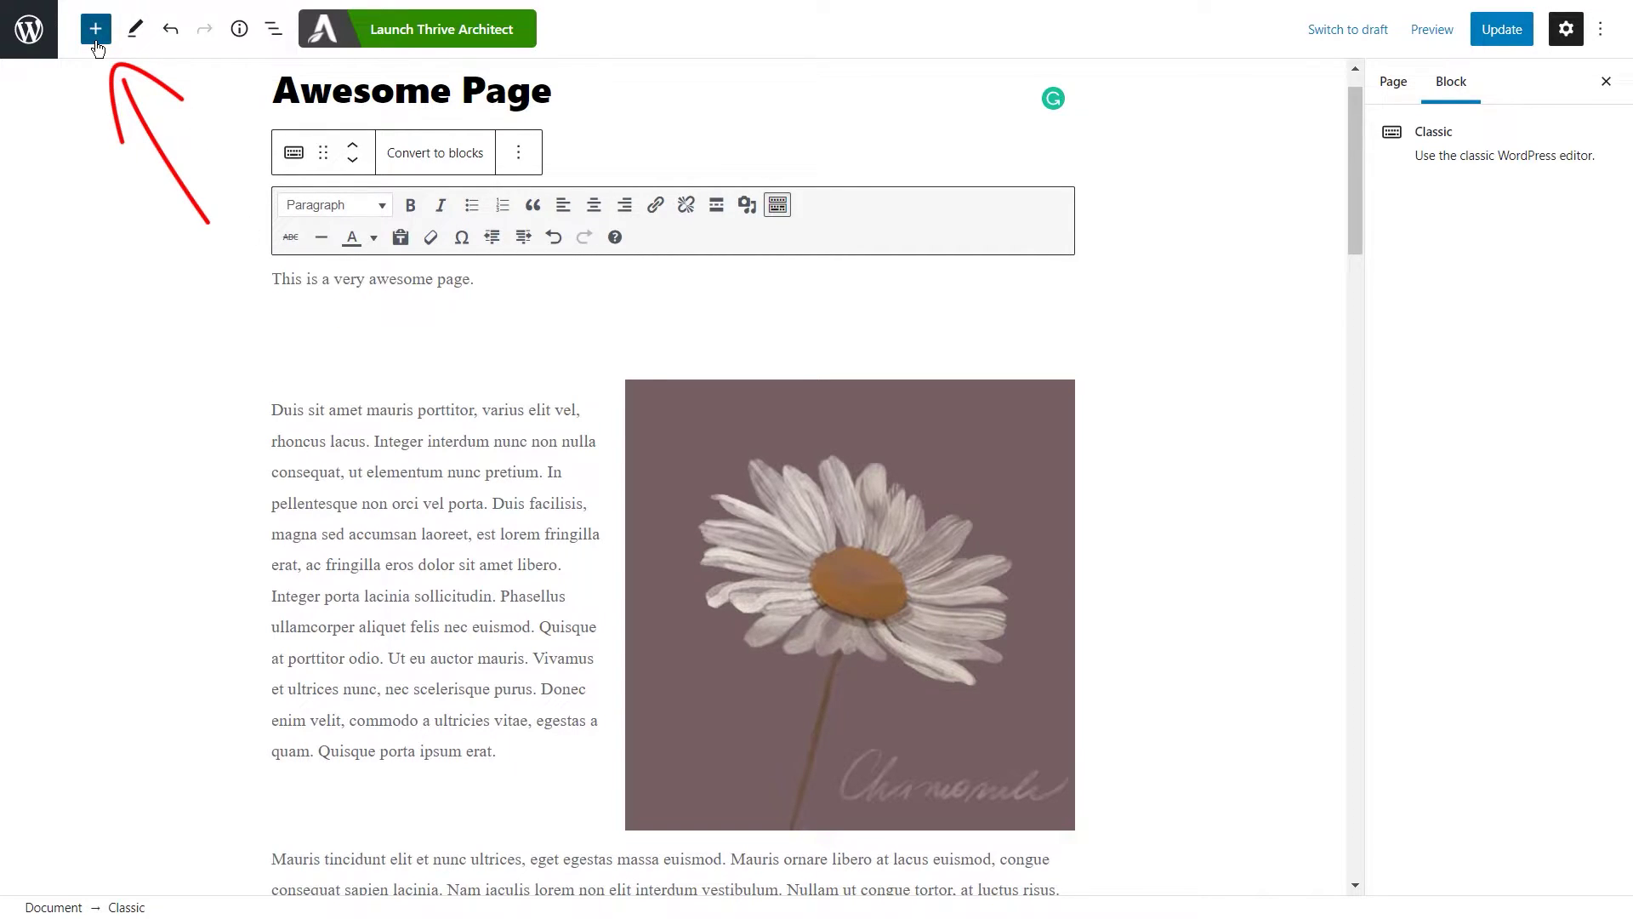
type("butt")
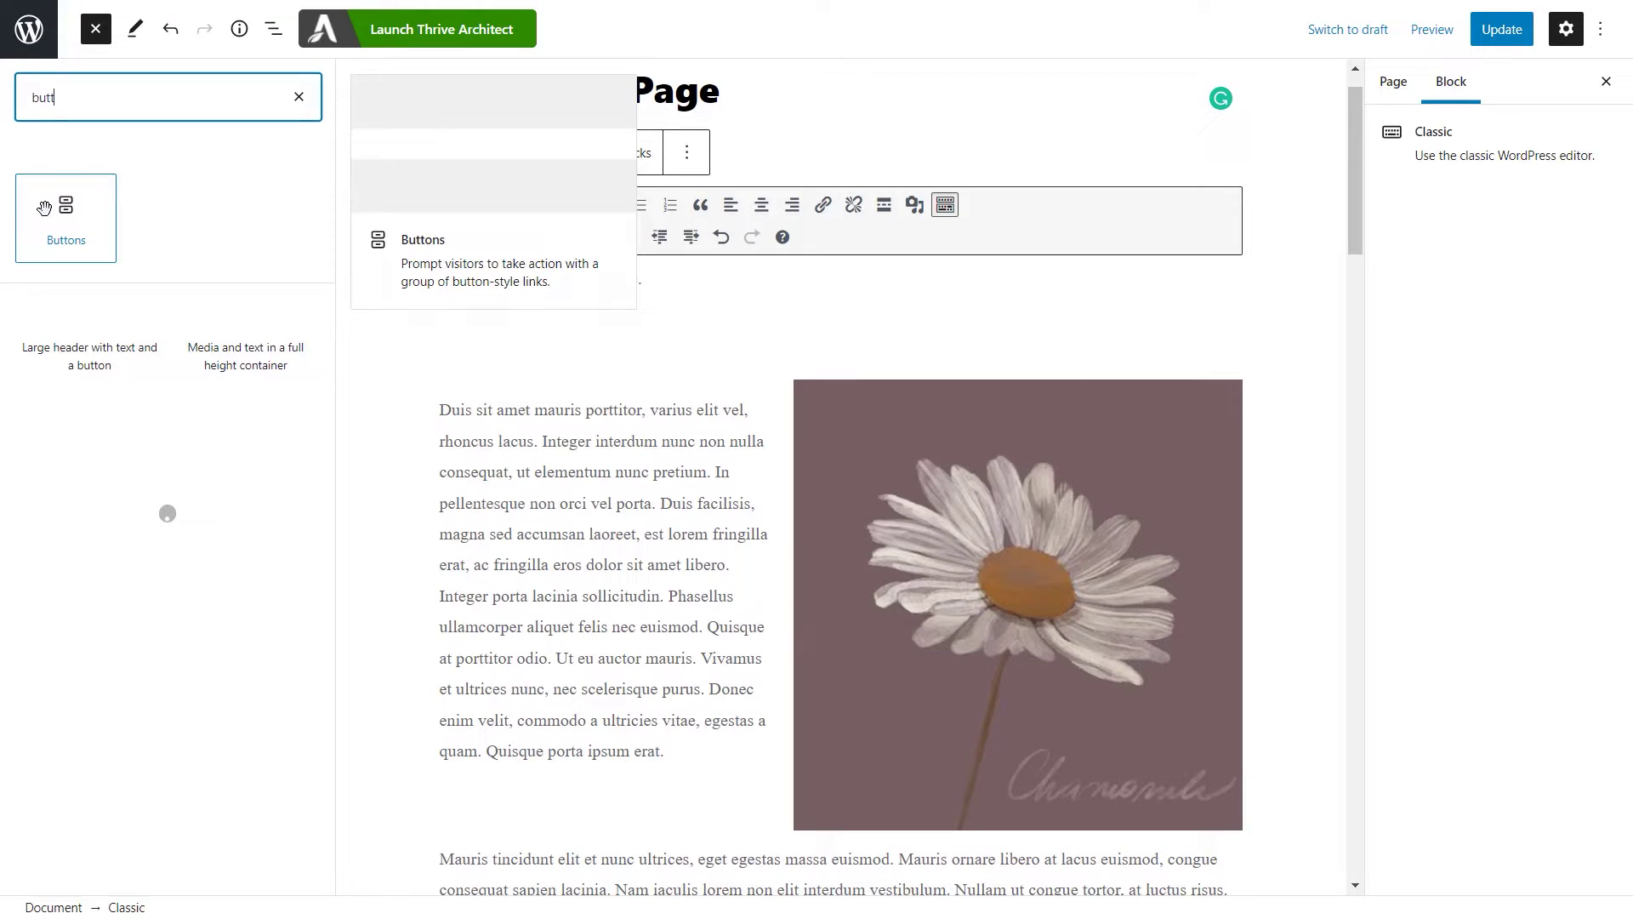
left_click(66, 207)
left_click_drag(66, 207, 586, 336)
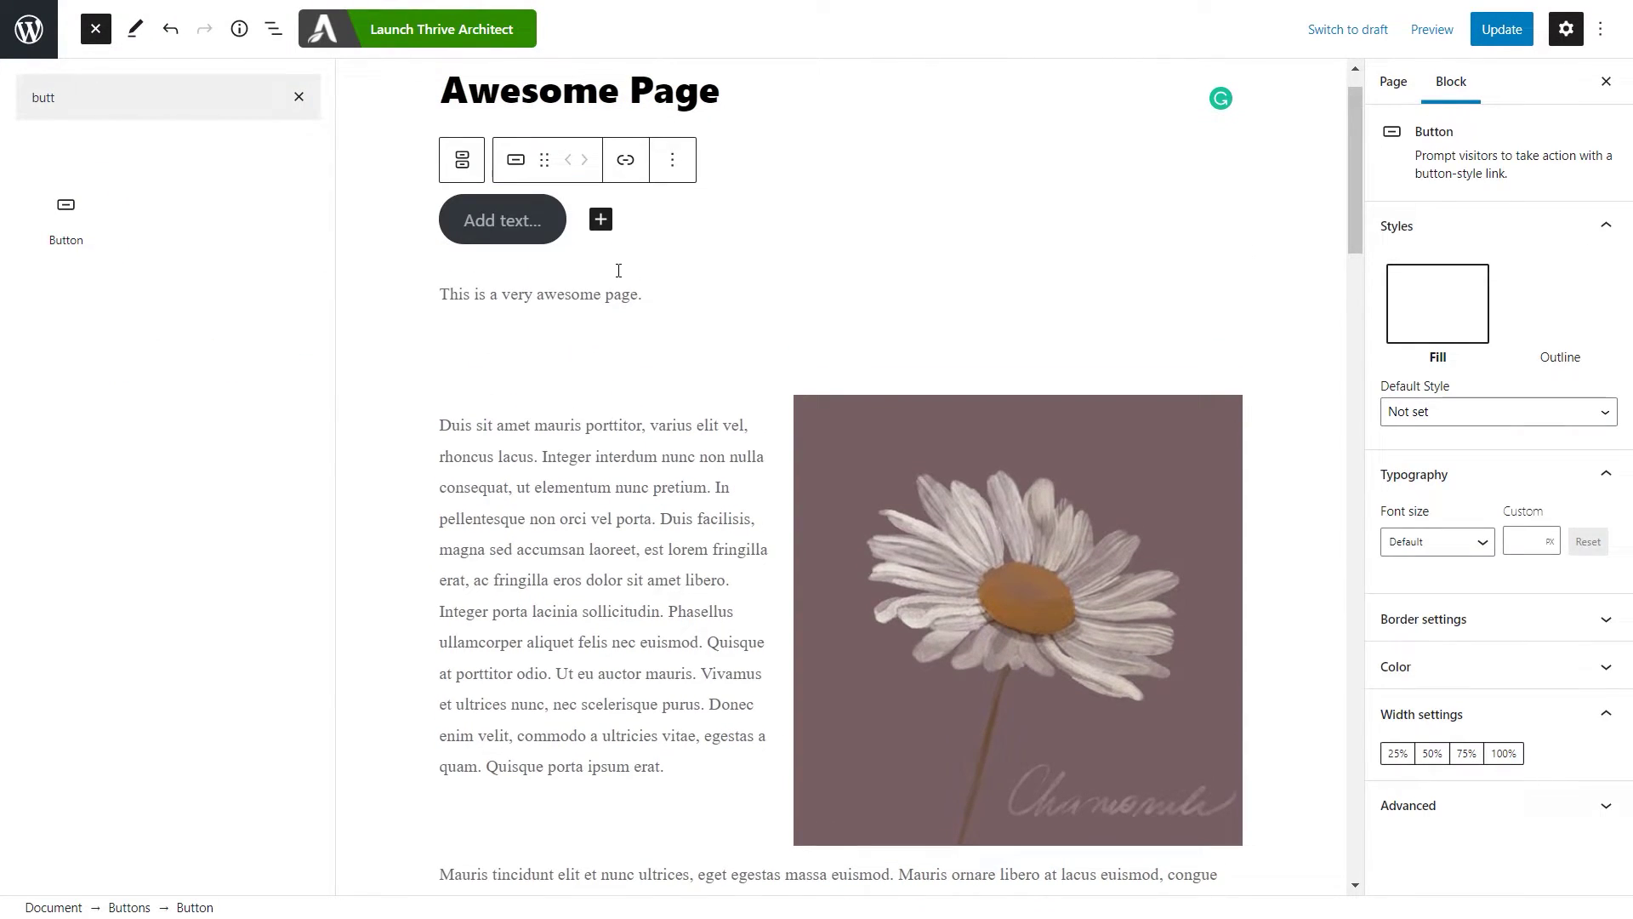
left_click(494, 222)
type("Call NOW")
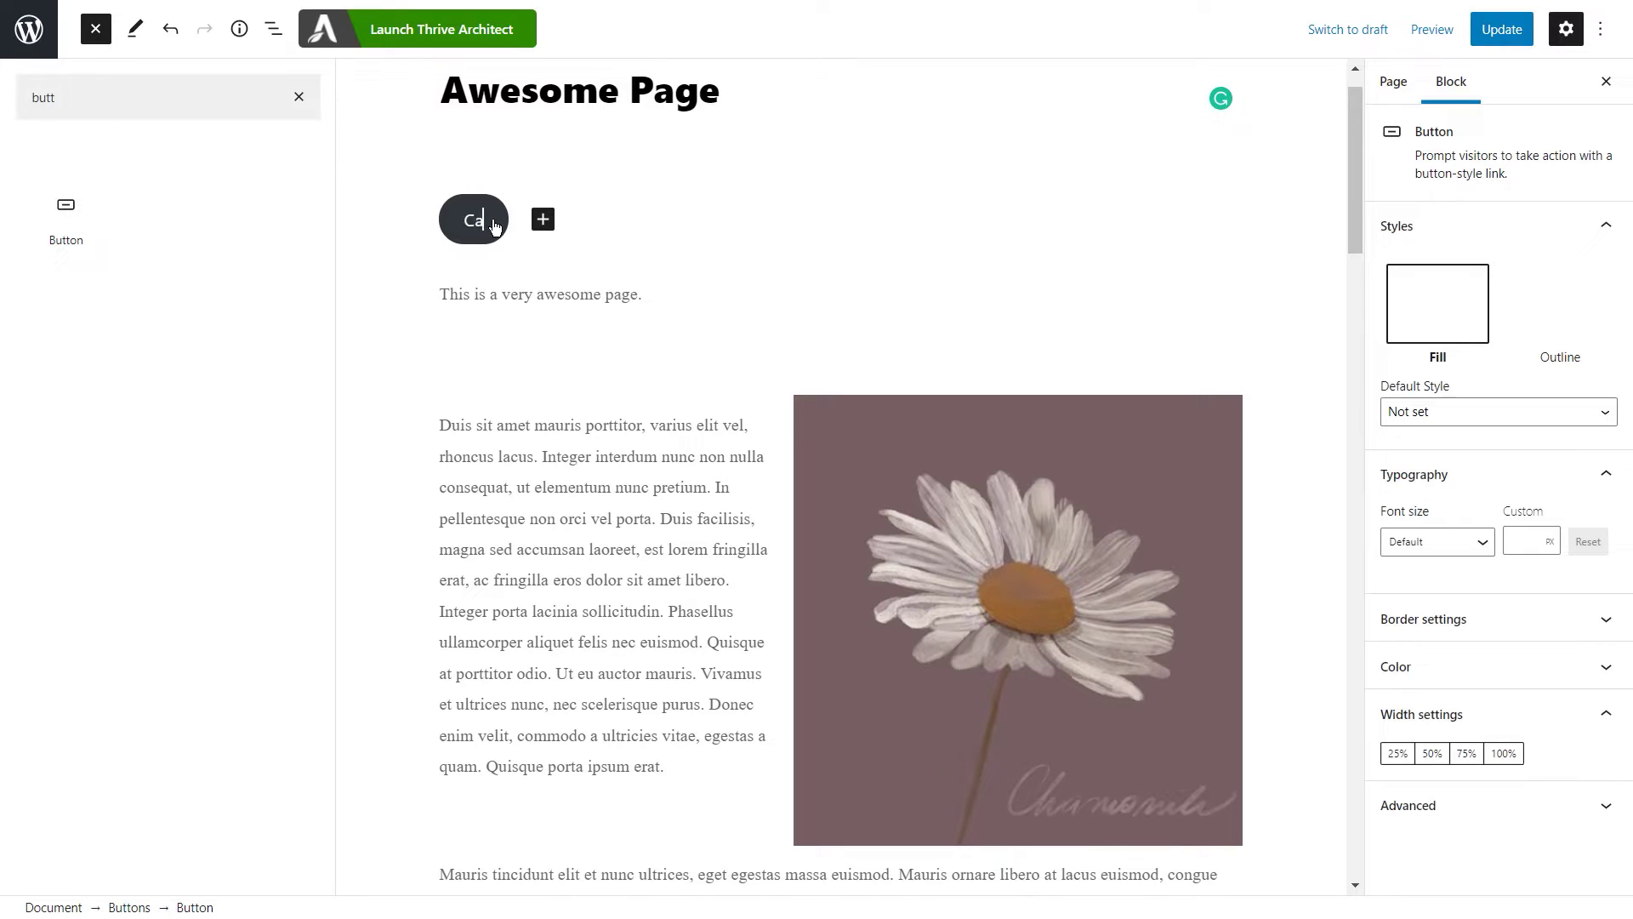
left_click(905, 252)
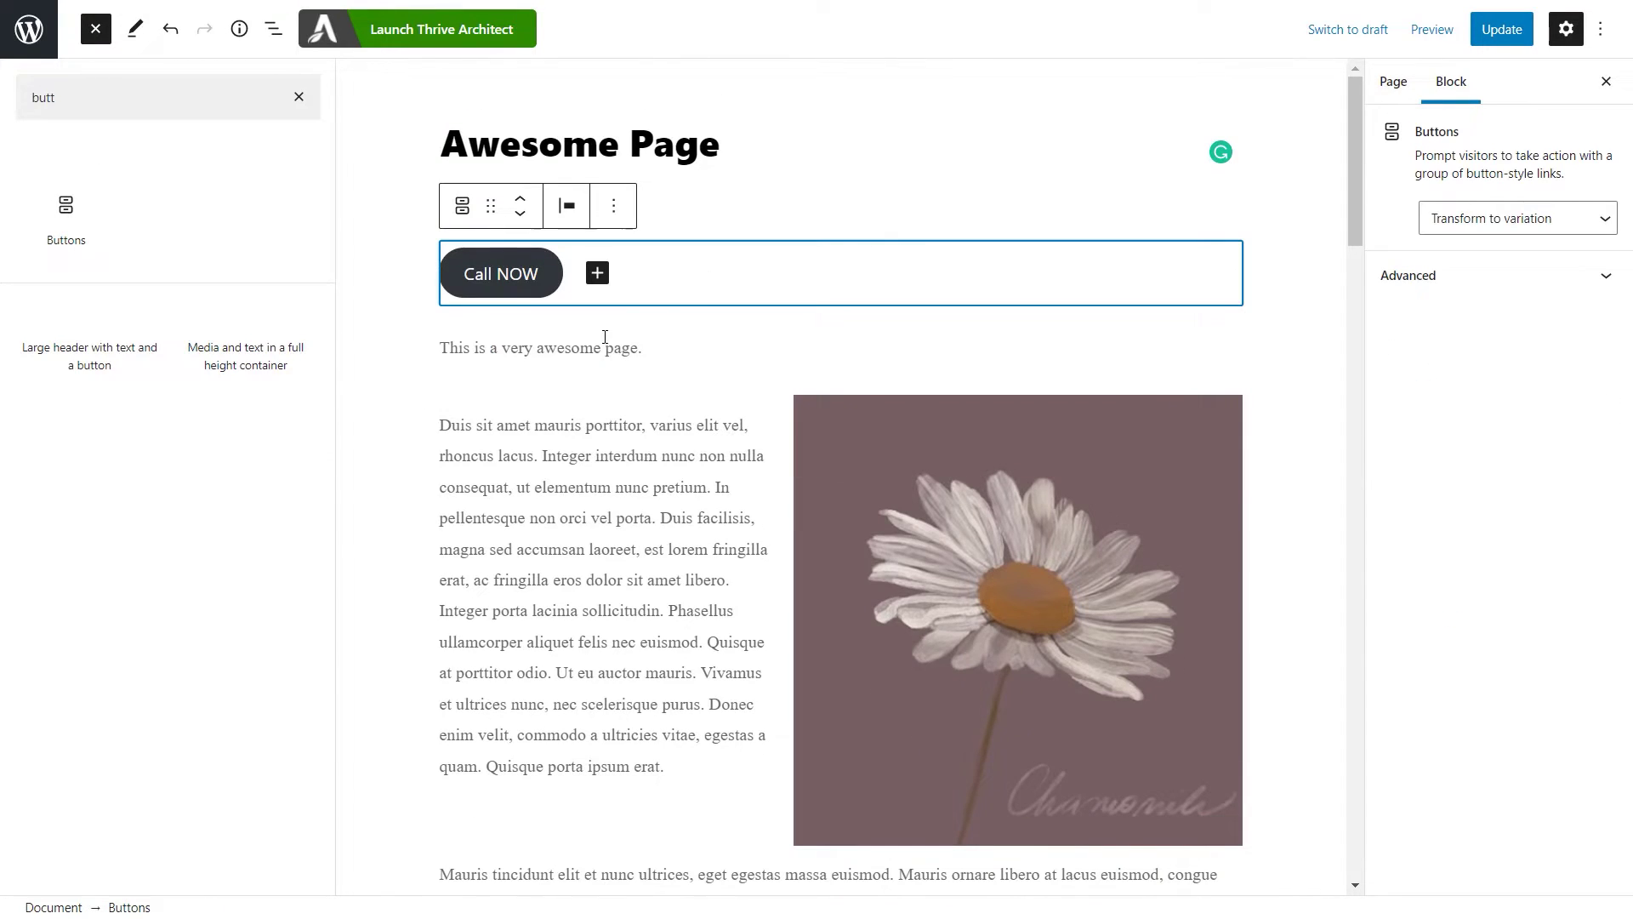
- Link the Call NOW button to tel: followed by the pasted phone number
left_click(532, 279)
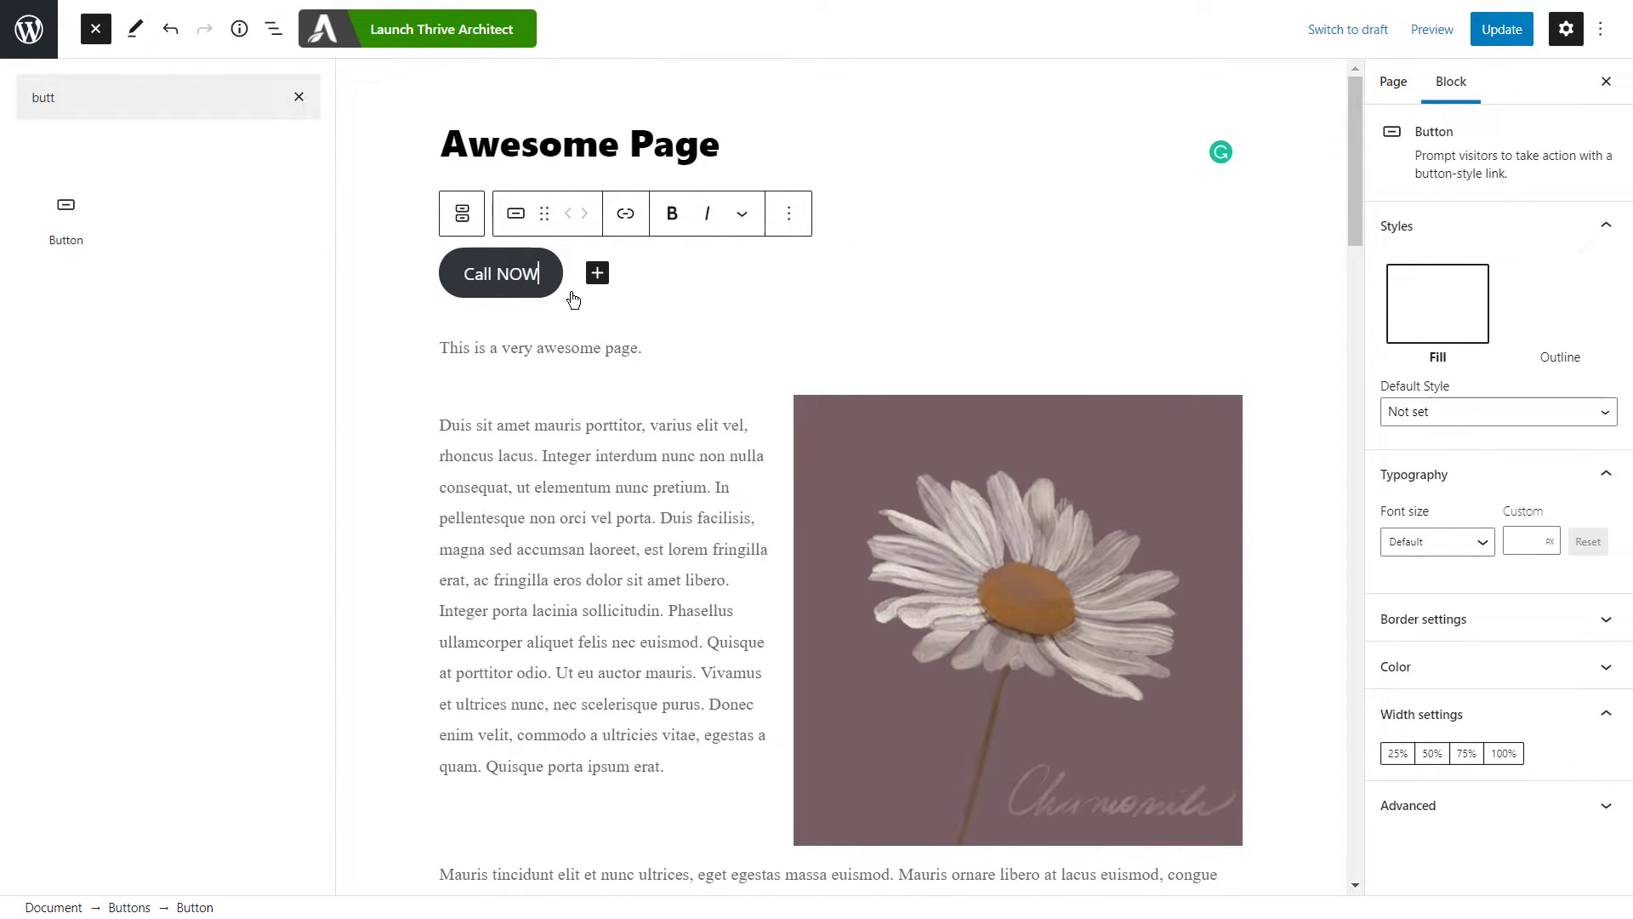
left_click(621, 219)
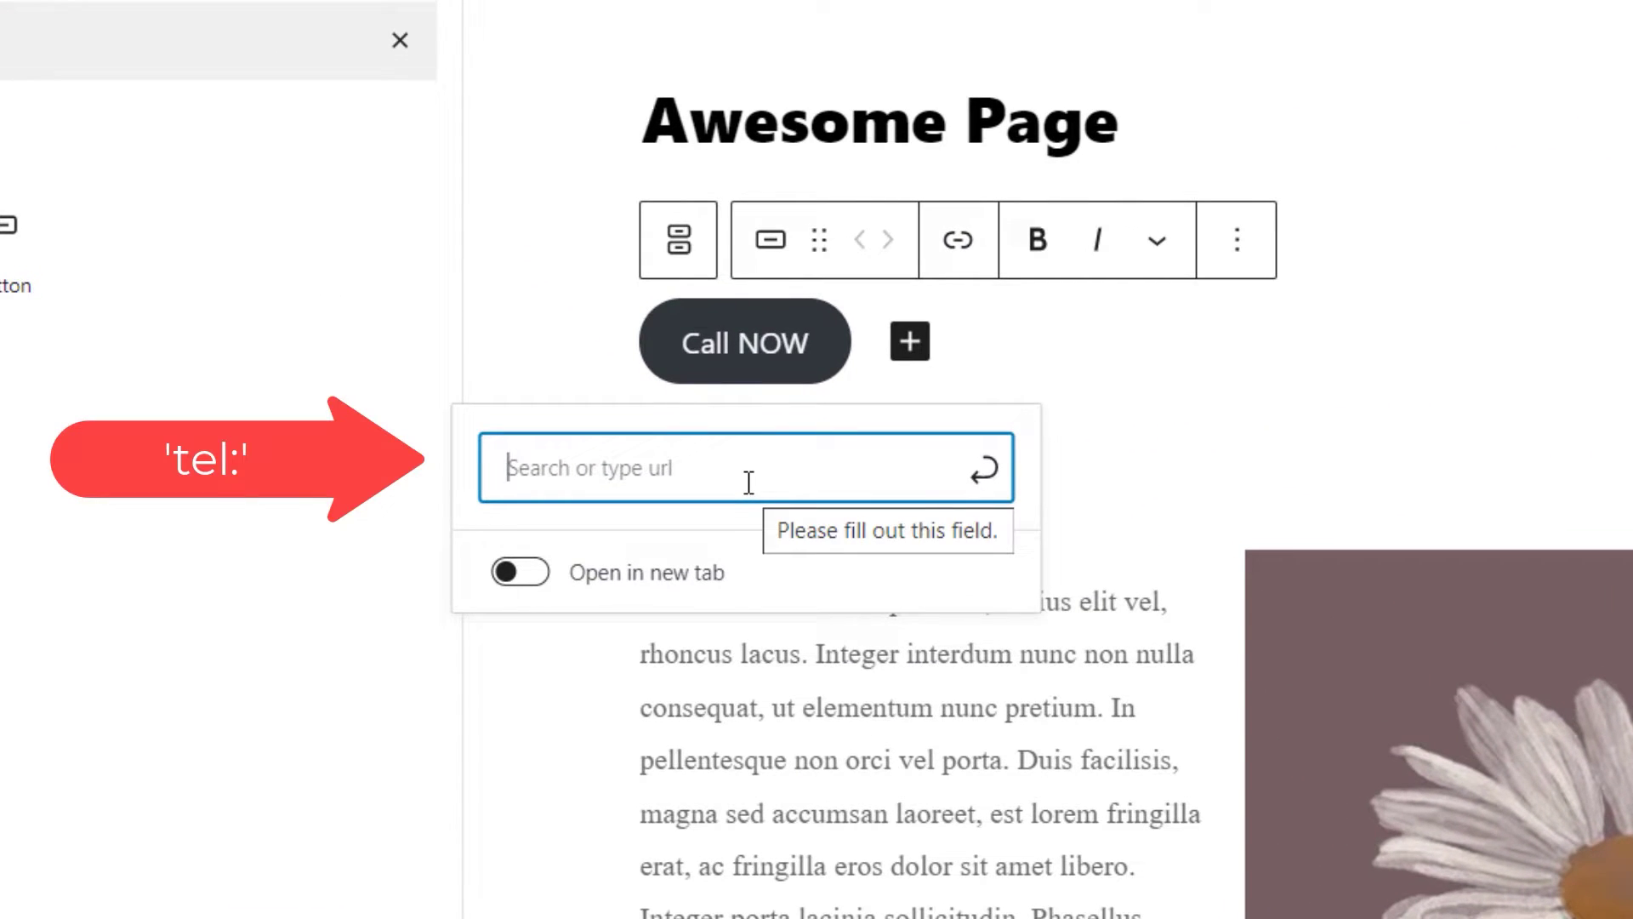
type("tel:")
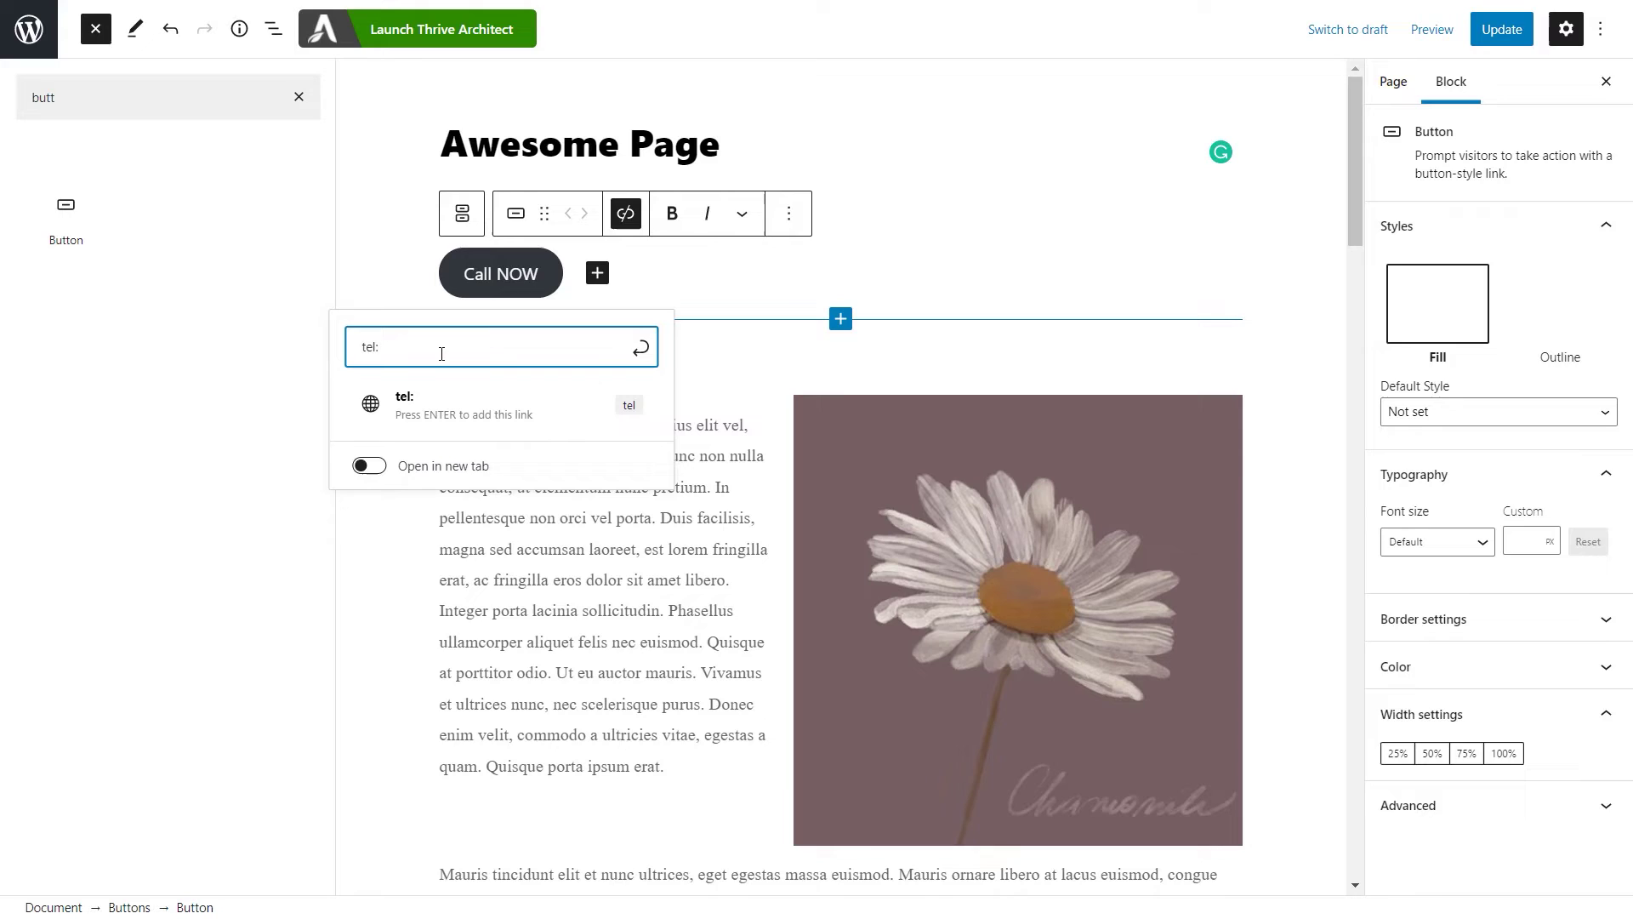
key("ctrl+v")
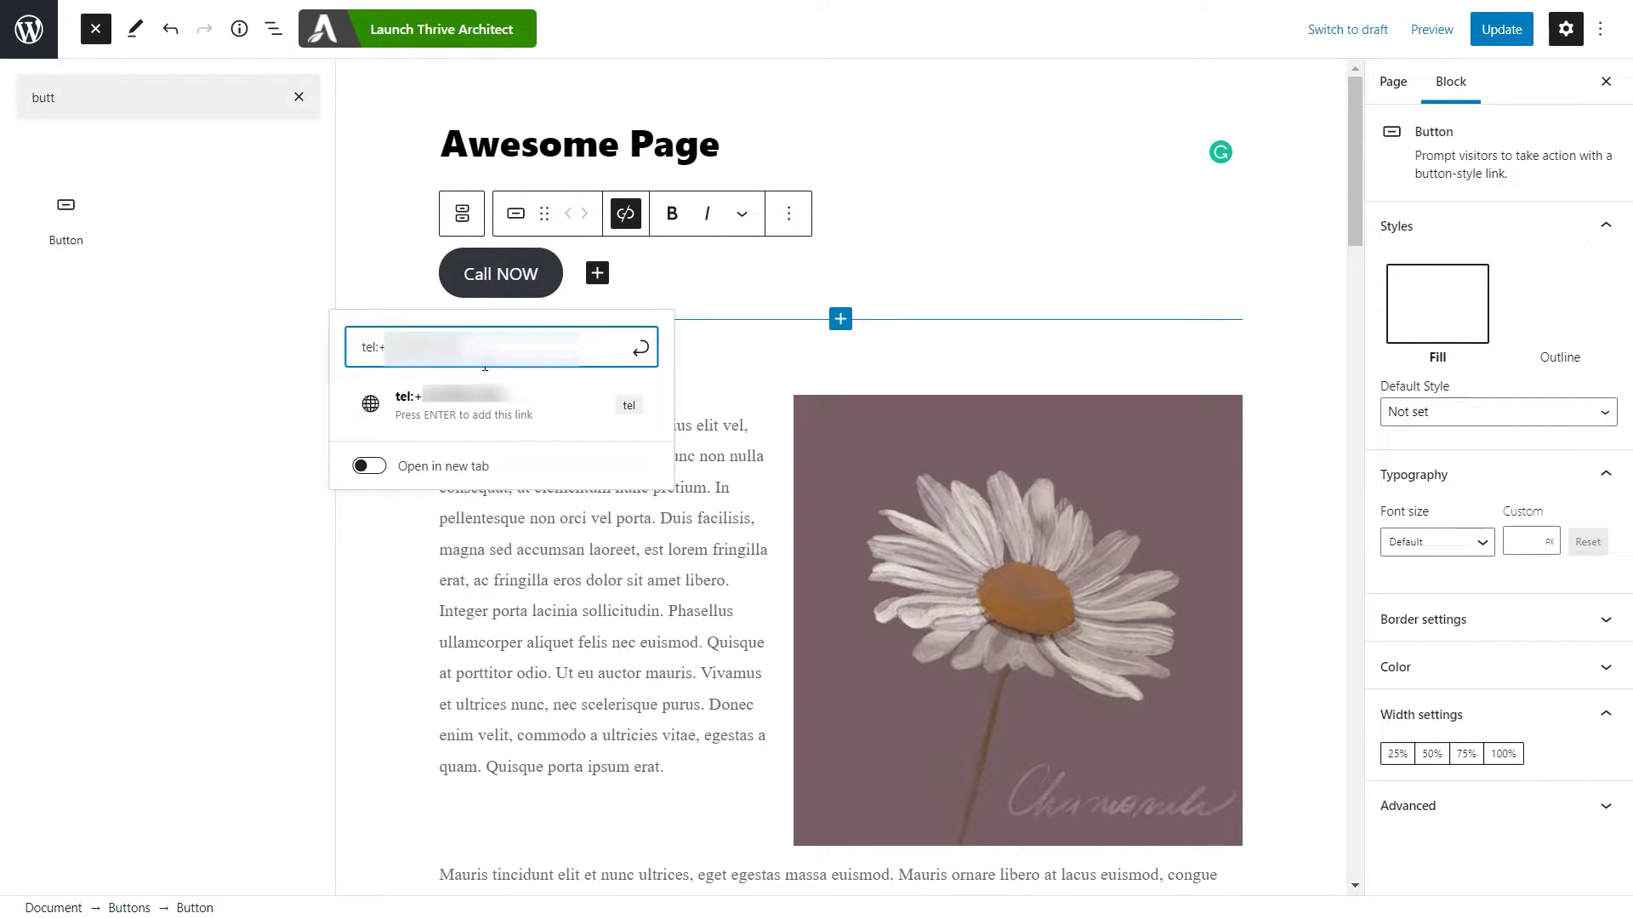
key("Return")
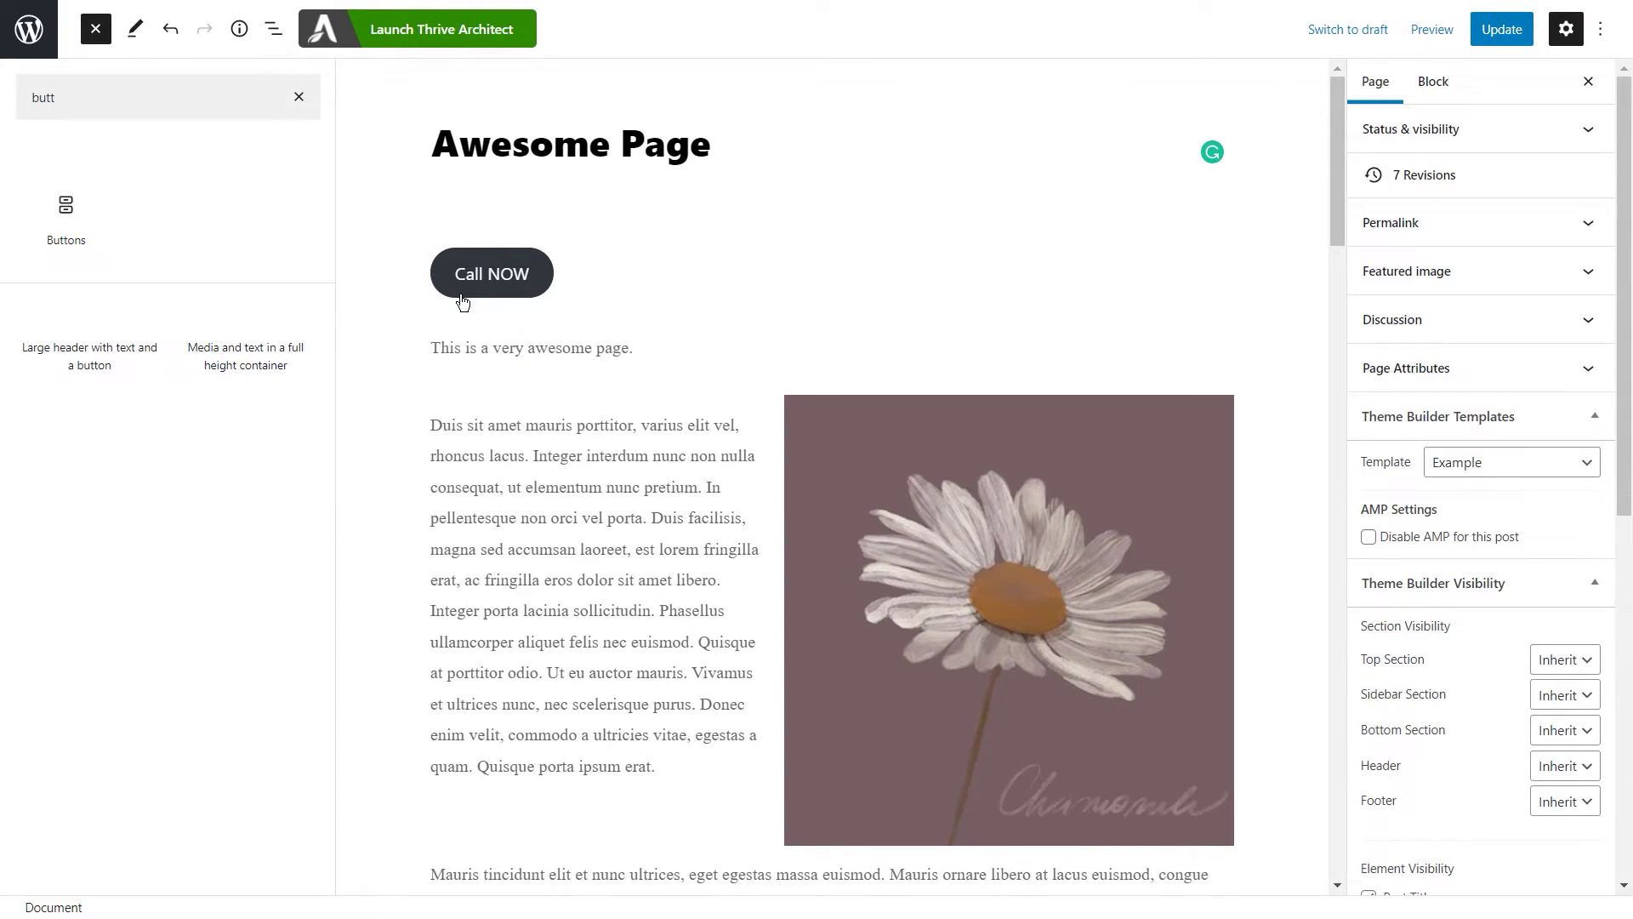
- Update the page and tap Call NOW on the iPhone to bring up the iOS call prompt
left_click(1497, 31)
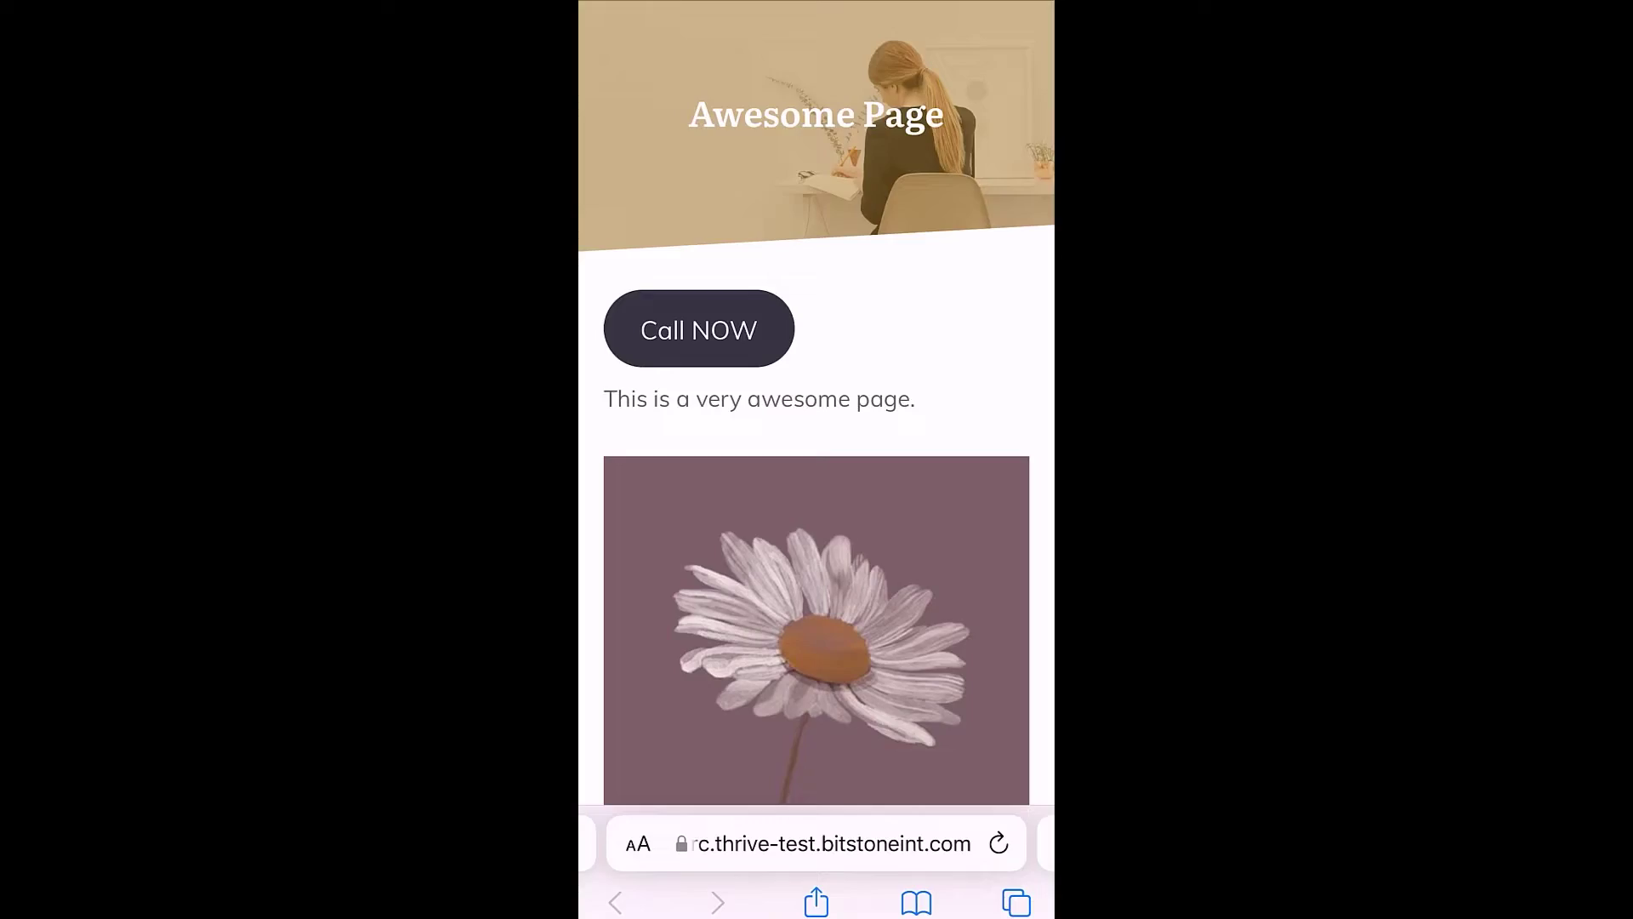
left_click(698, 330)
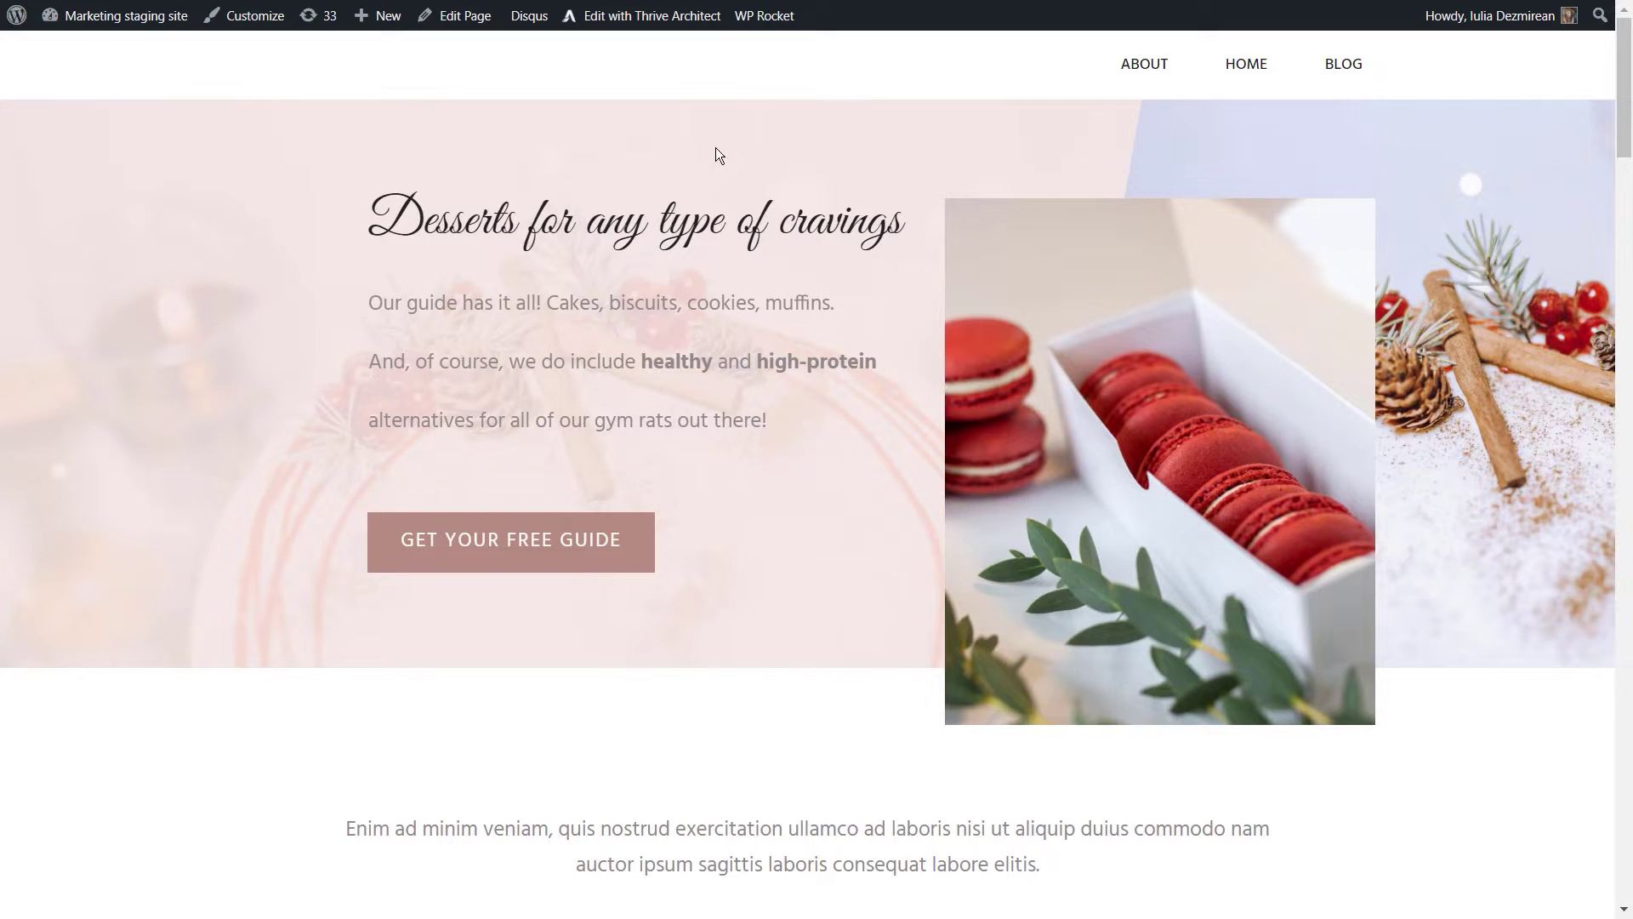
- Open the desserts page with Edit with Thrive Architect in the admin bar
left_click(609, 25)
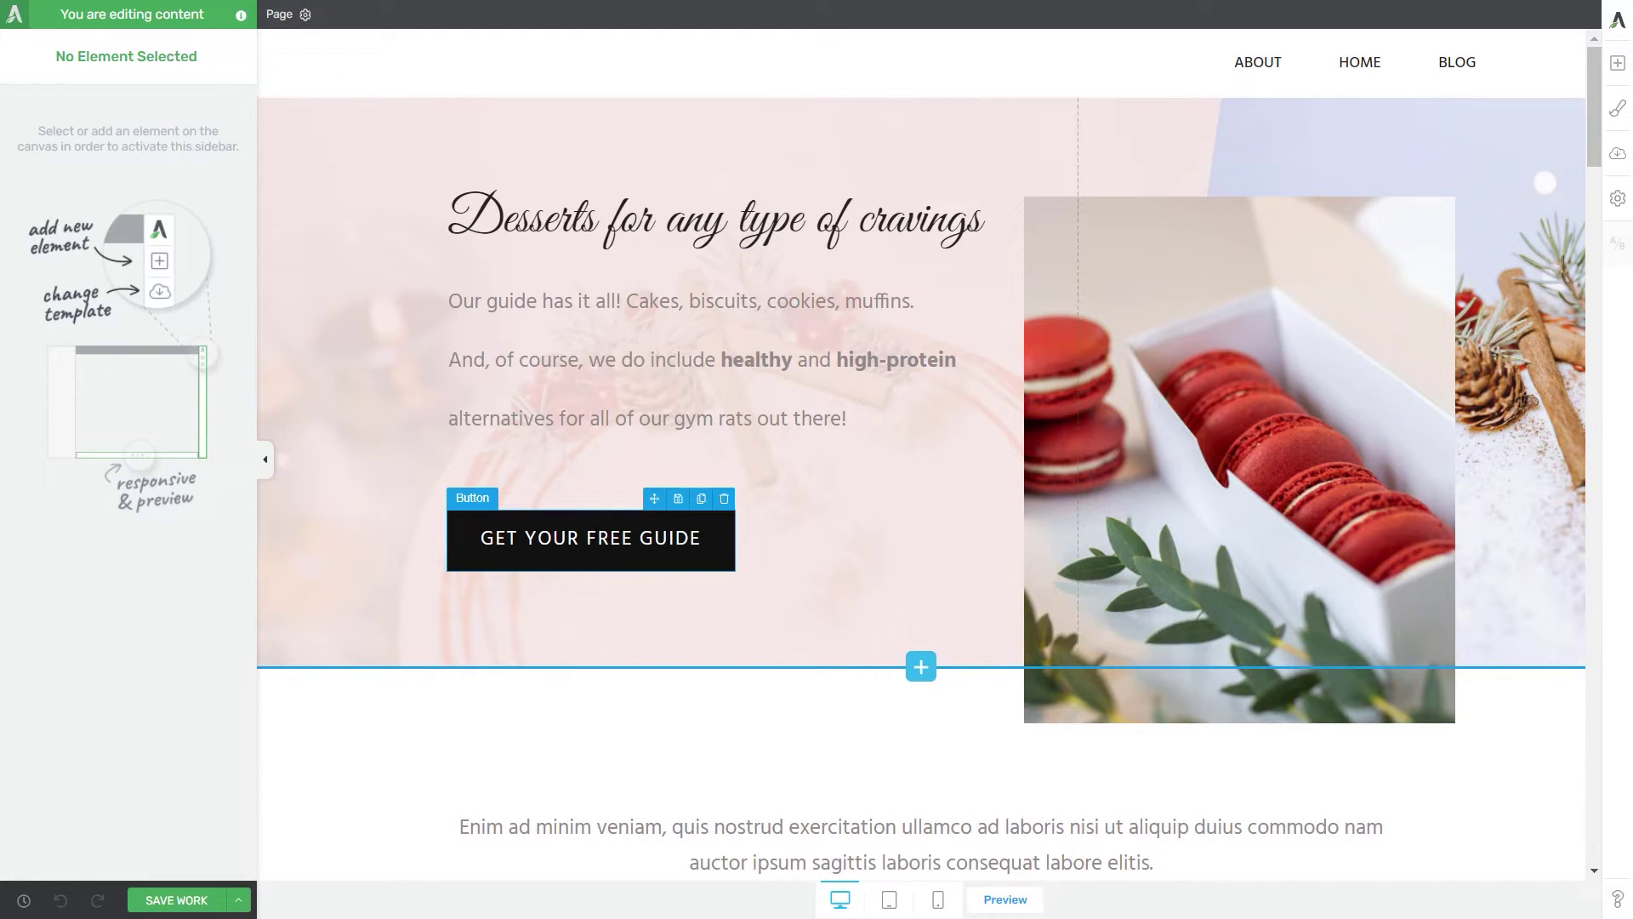
- Add a 'Call us NOW!' text element below the guide button, linked to tel:+ the phone number
left_click(1618, 63)
left_click_drag(1446, 207, 689, 620)
type("Call us NOW!")
left_click_drag(546, 659, 436, 660)
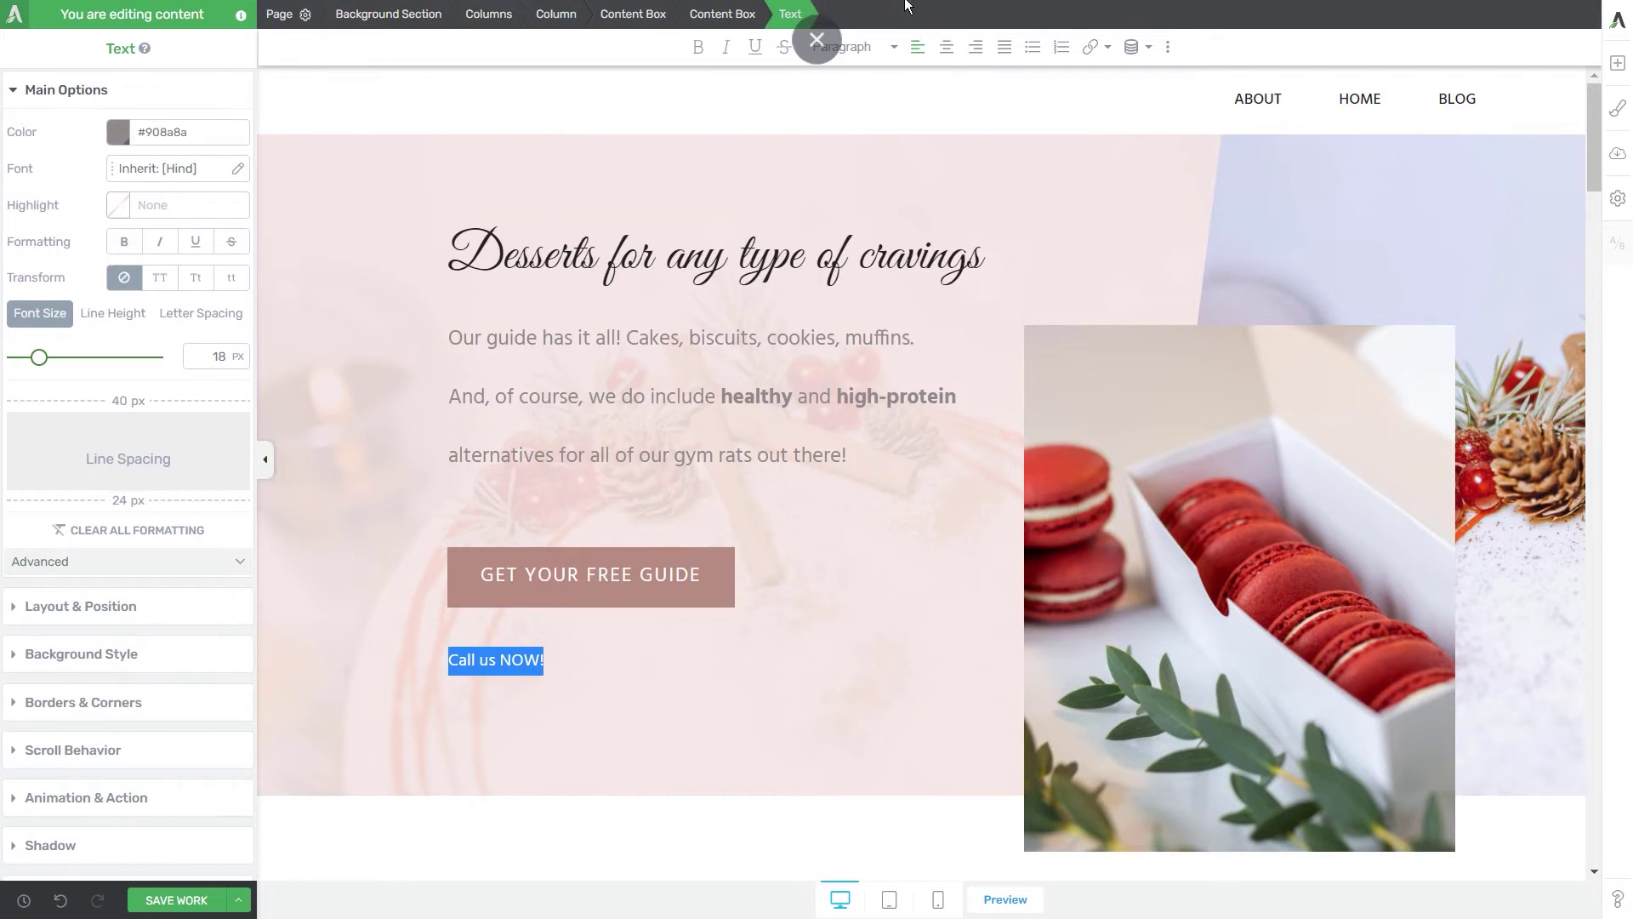
left_click(1090, 50)
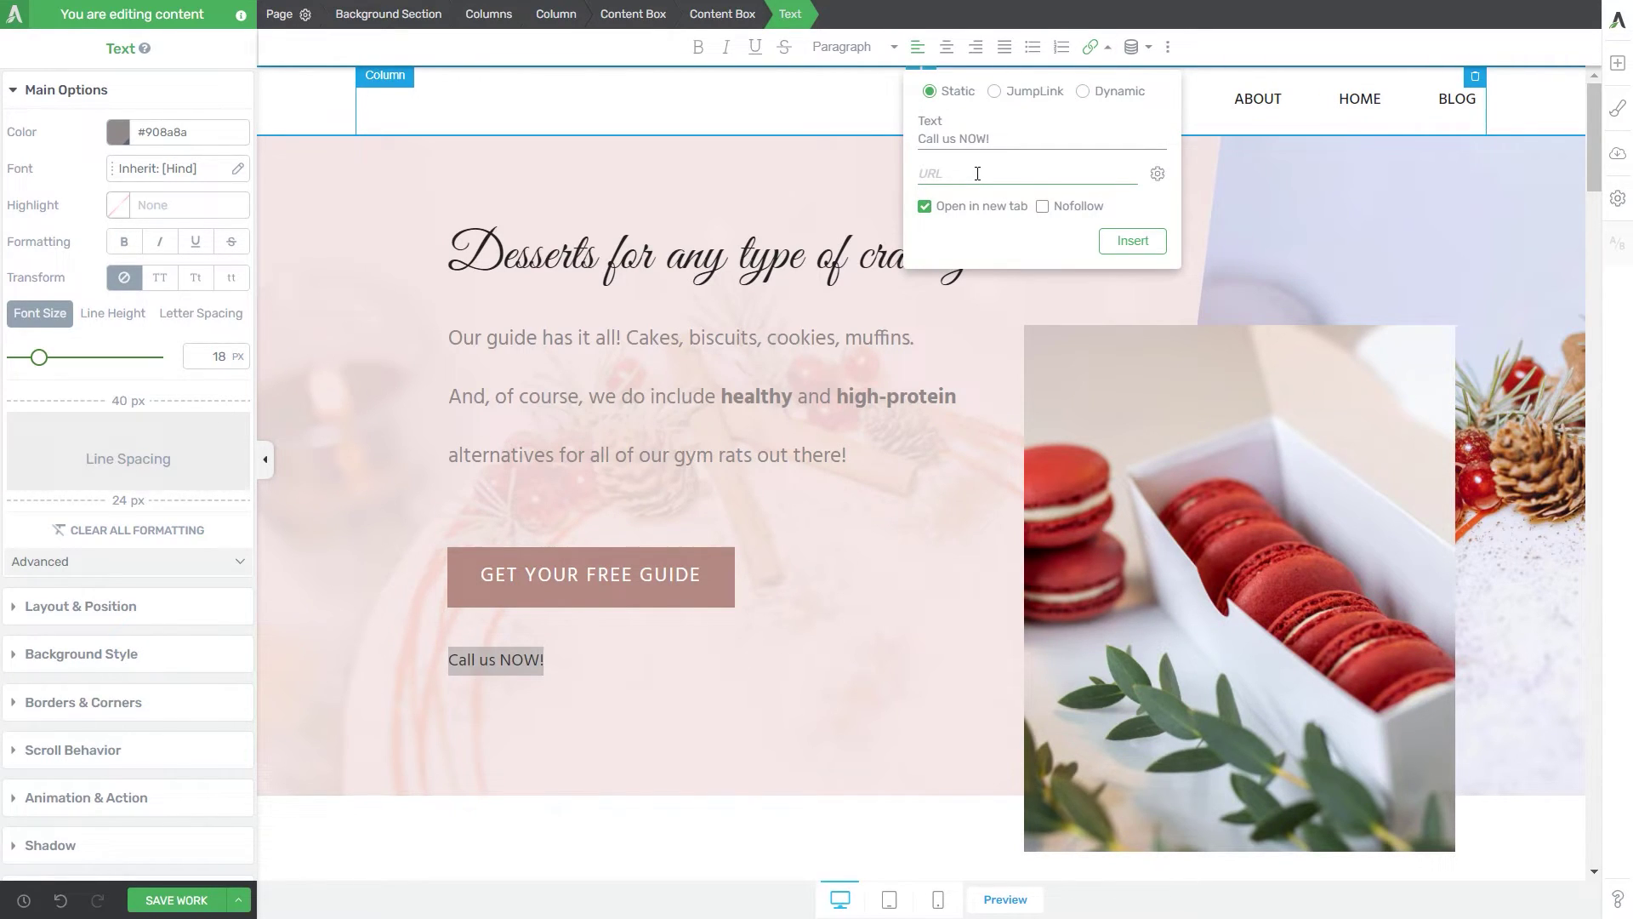
type("tel:+")
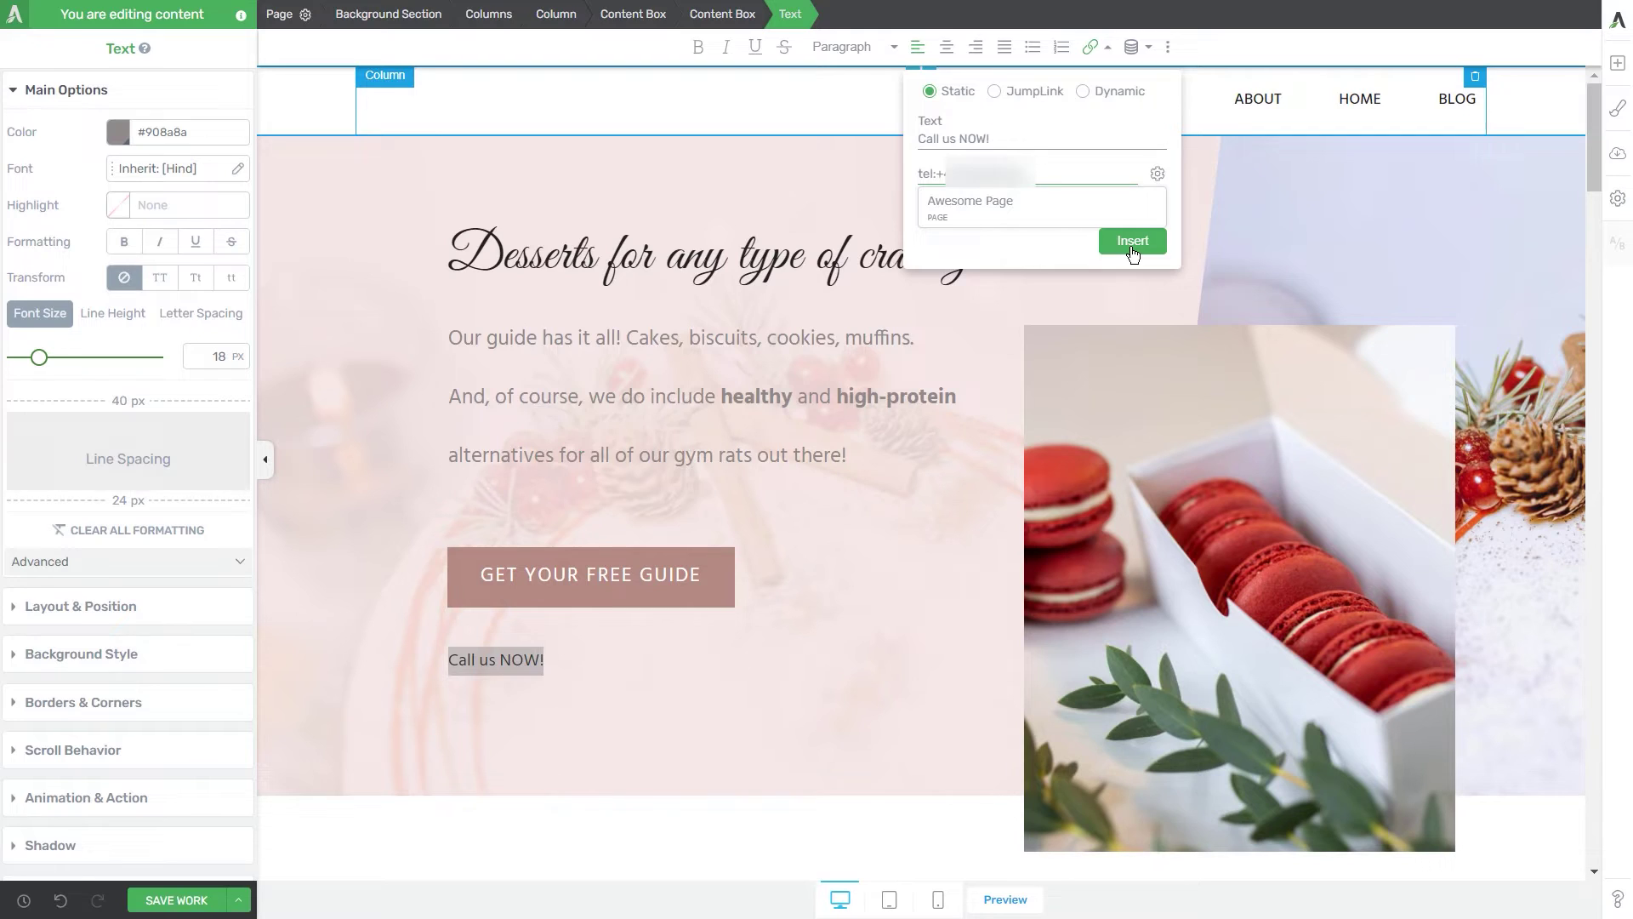
left_click(1133, 245)
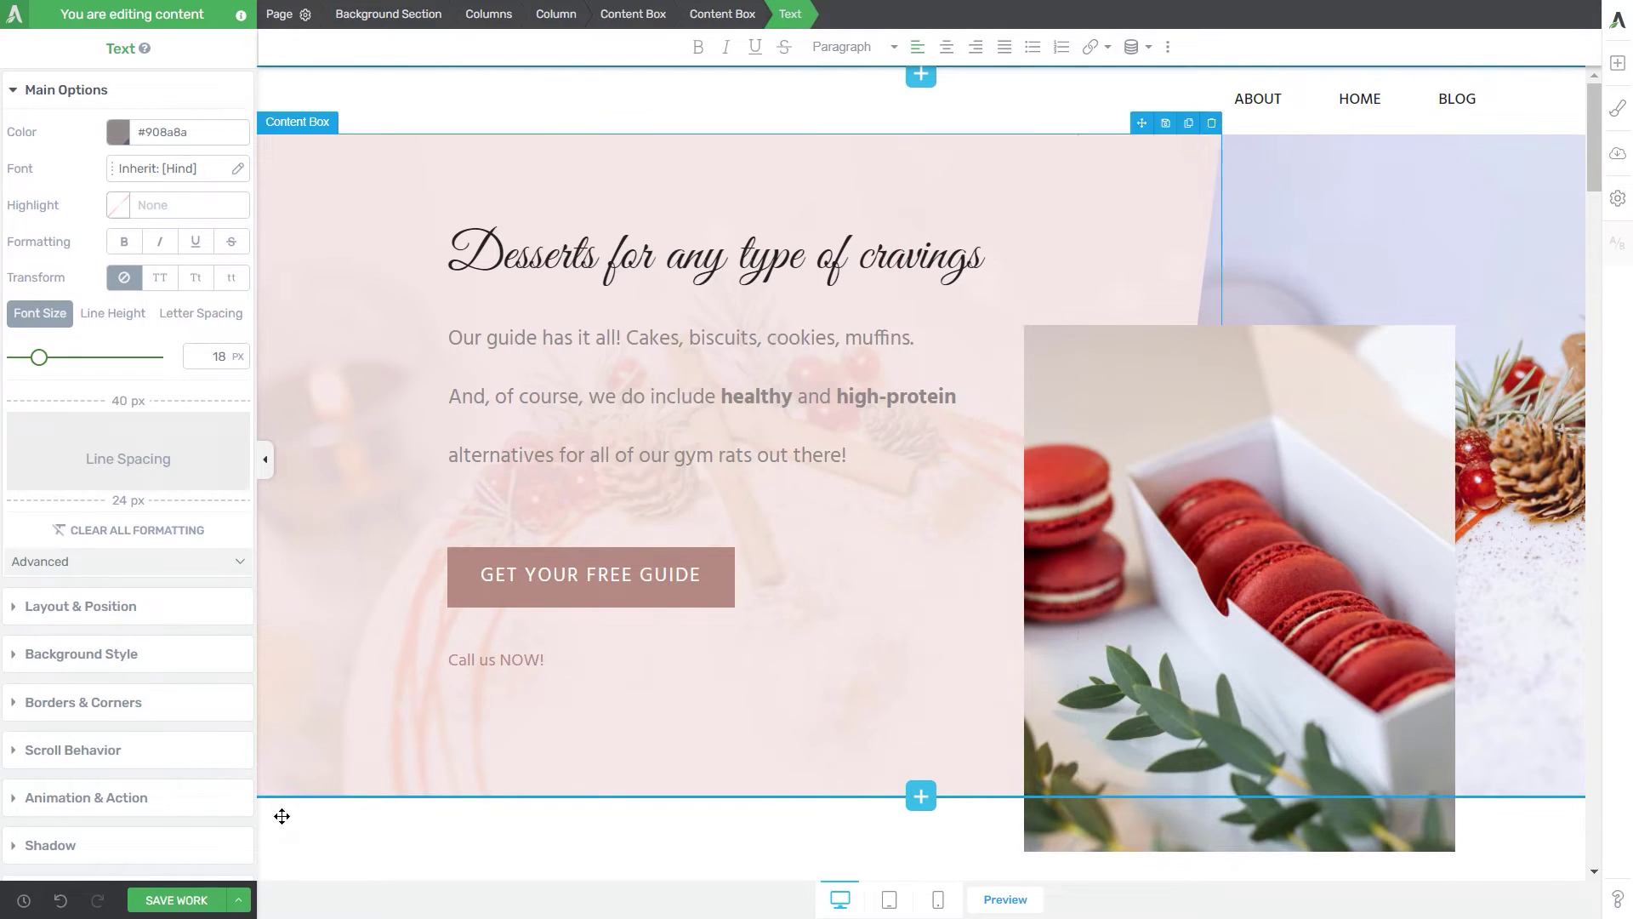
- Save the Thrive Architect page with SAVE WORK
left_click(177, 898)
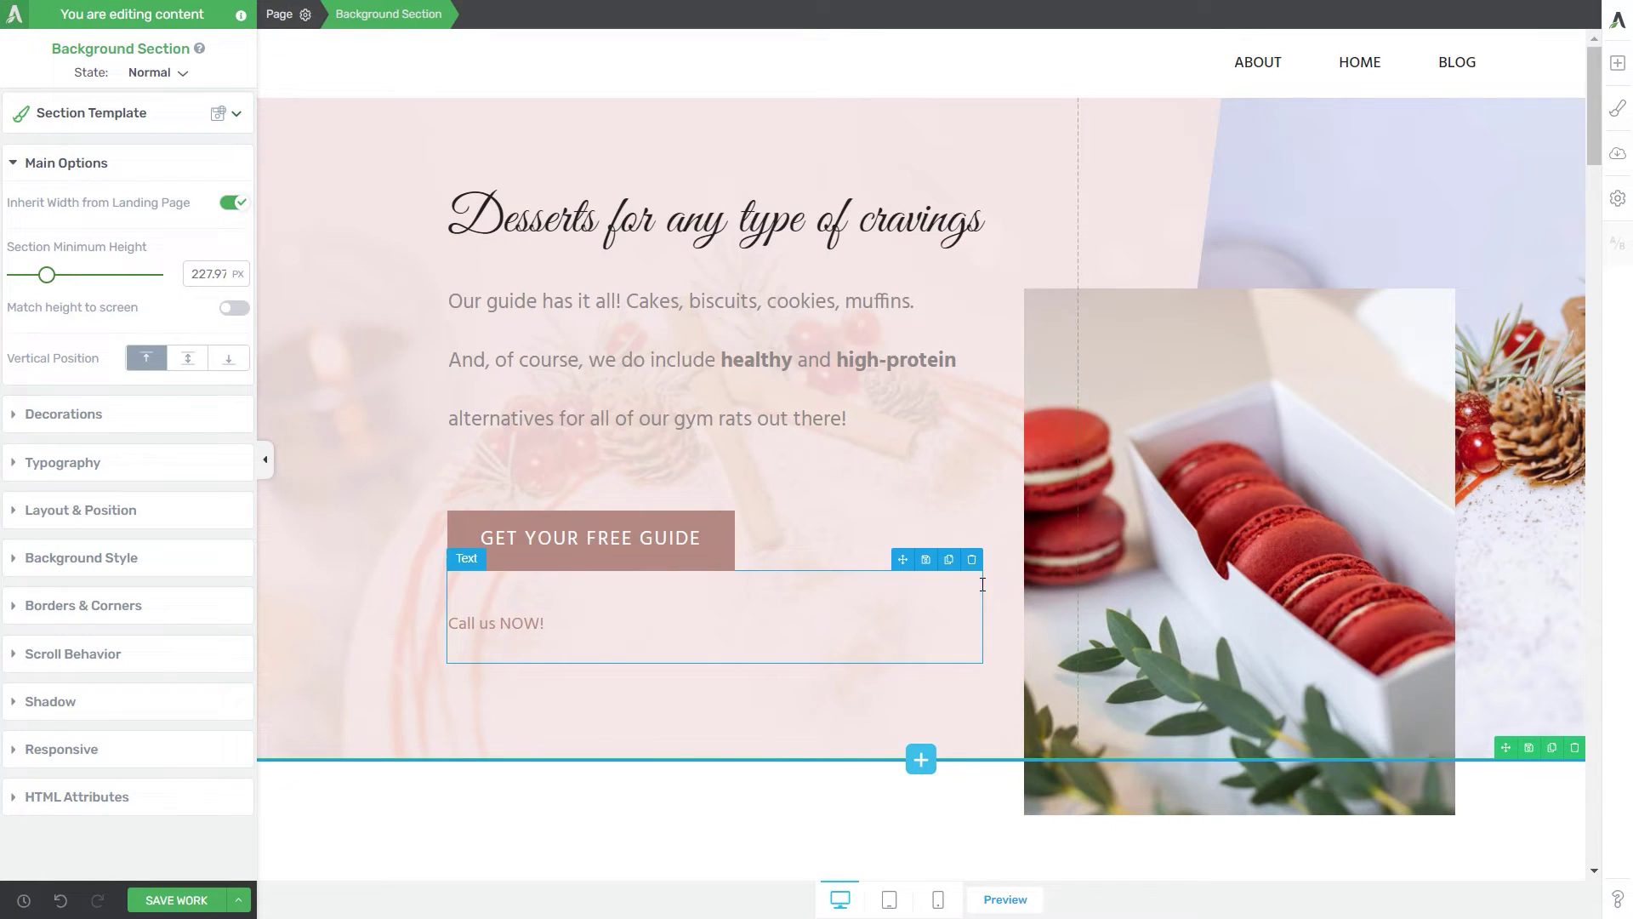
- Replace the 'Call us NOW!' text line with a header button labelled 'Call us NOW!'
left_click(971, 559)
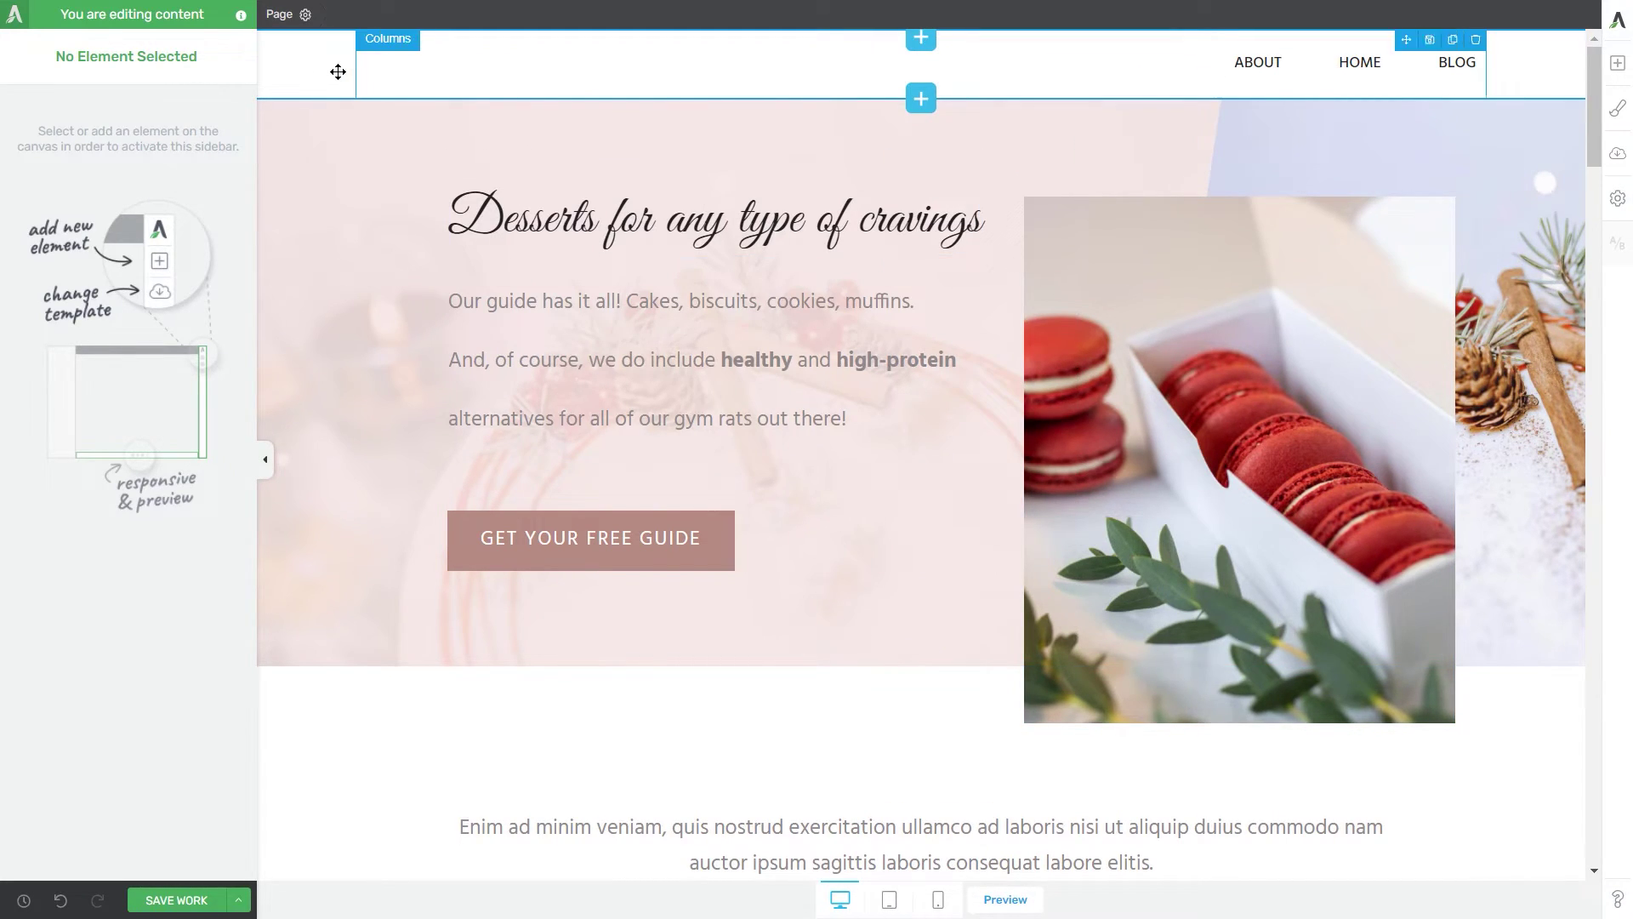
left_click(1616, 68)
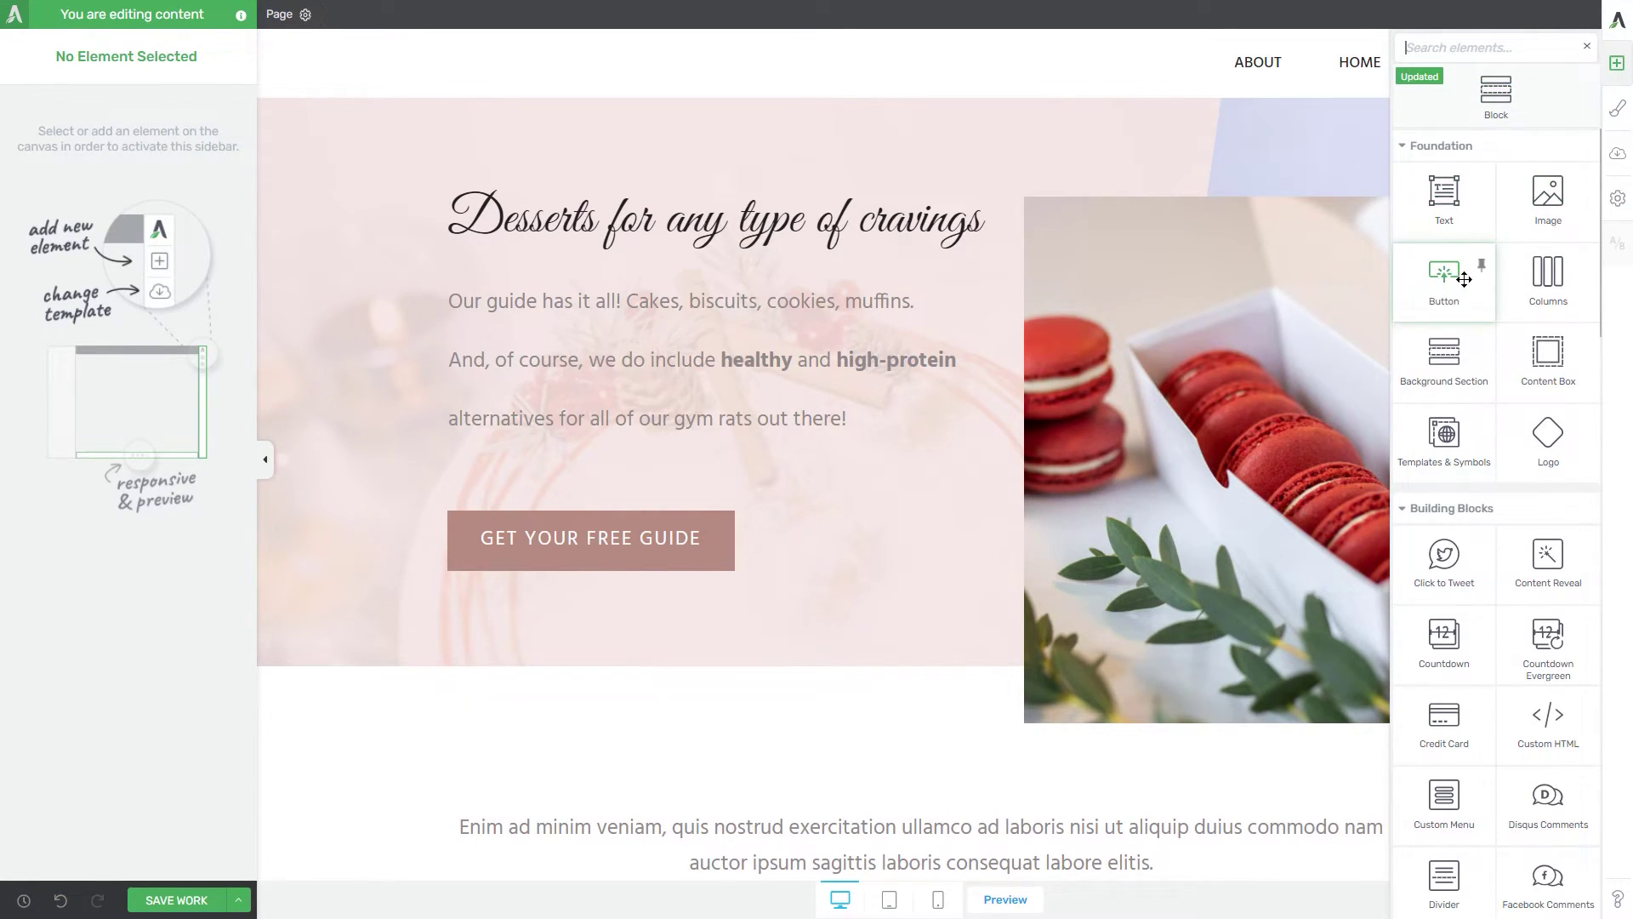
left_click_drag(1453, 293, 573, 99)
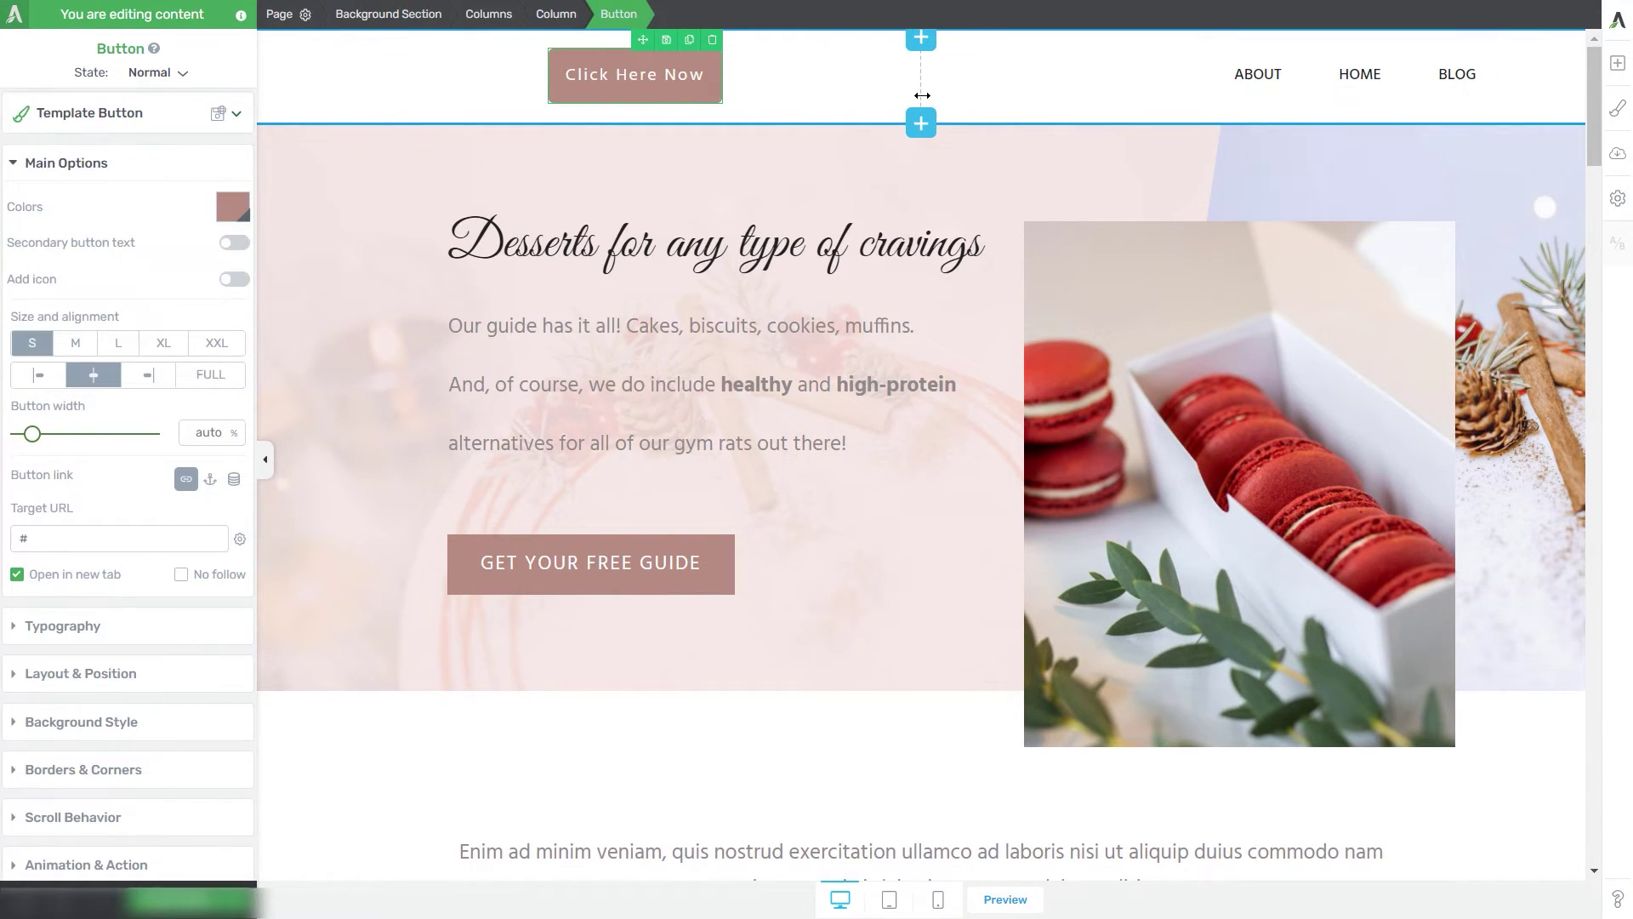
double_click(508, 85)
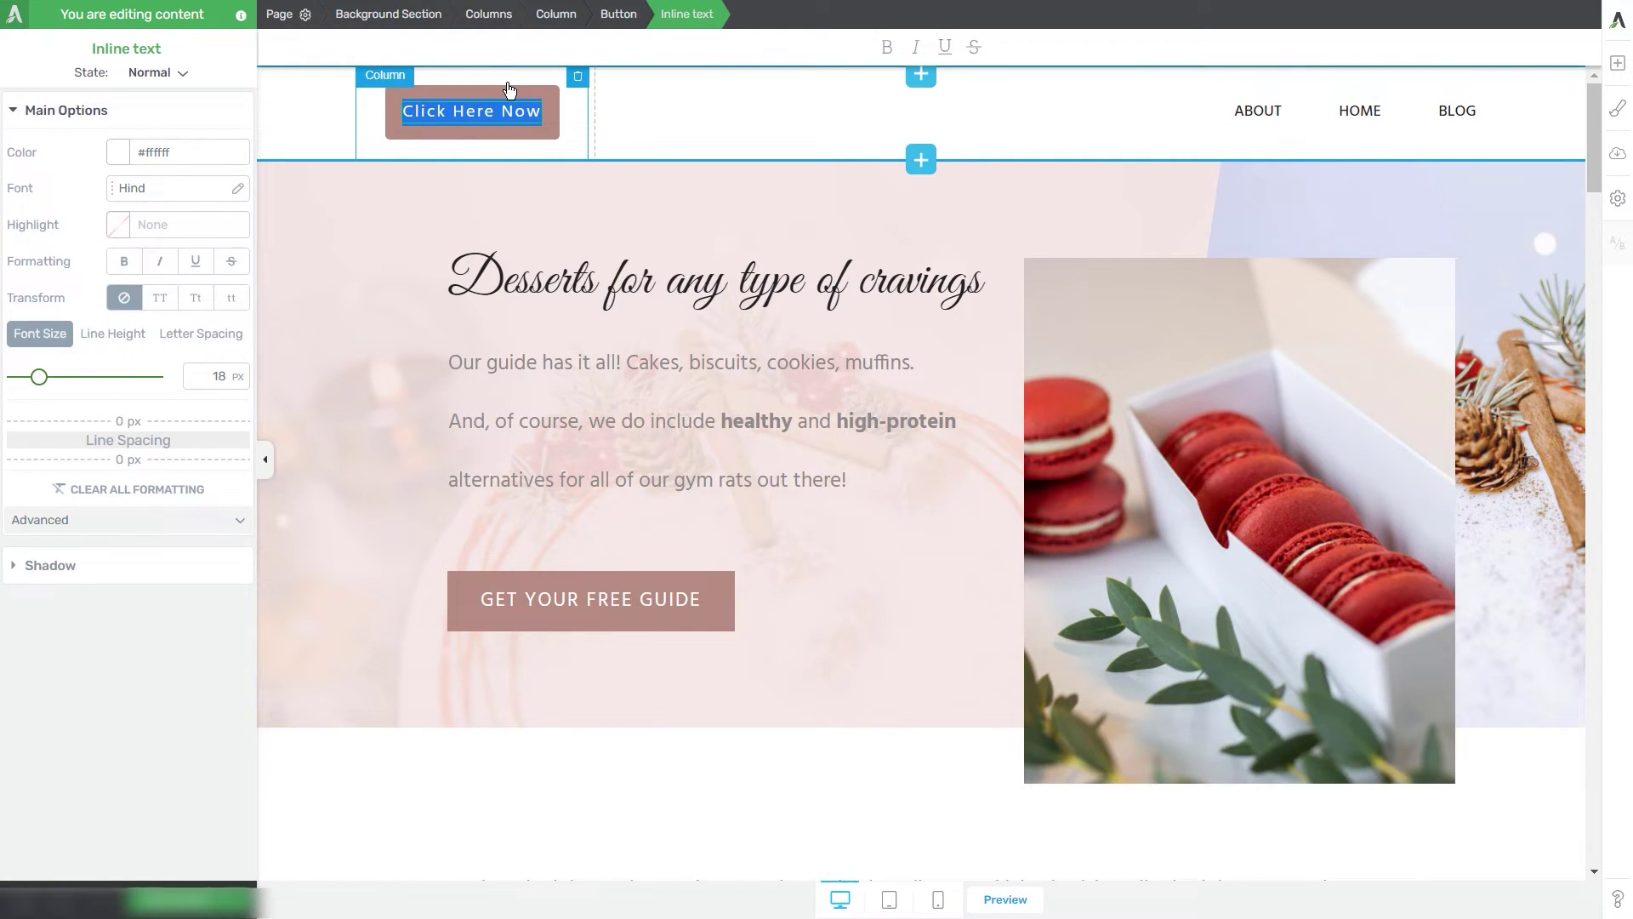
type("Call us NOW!")
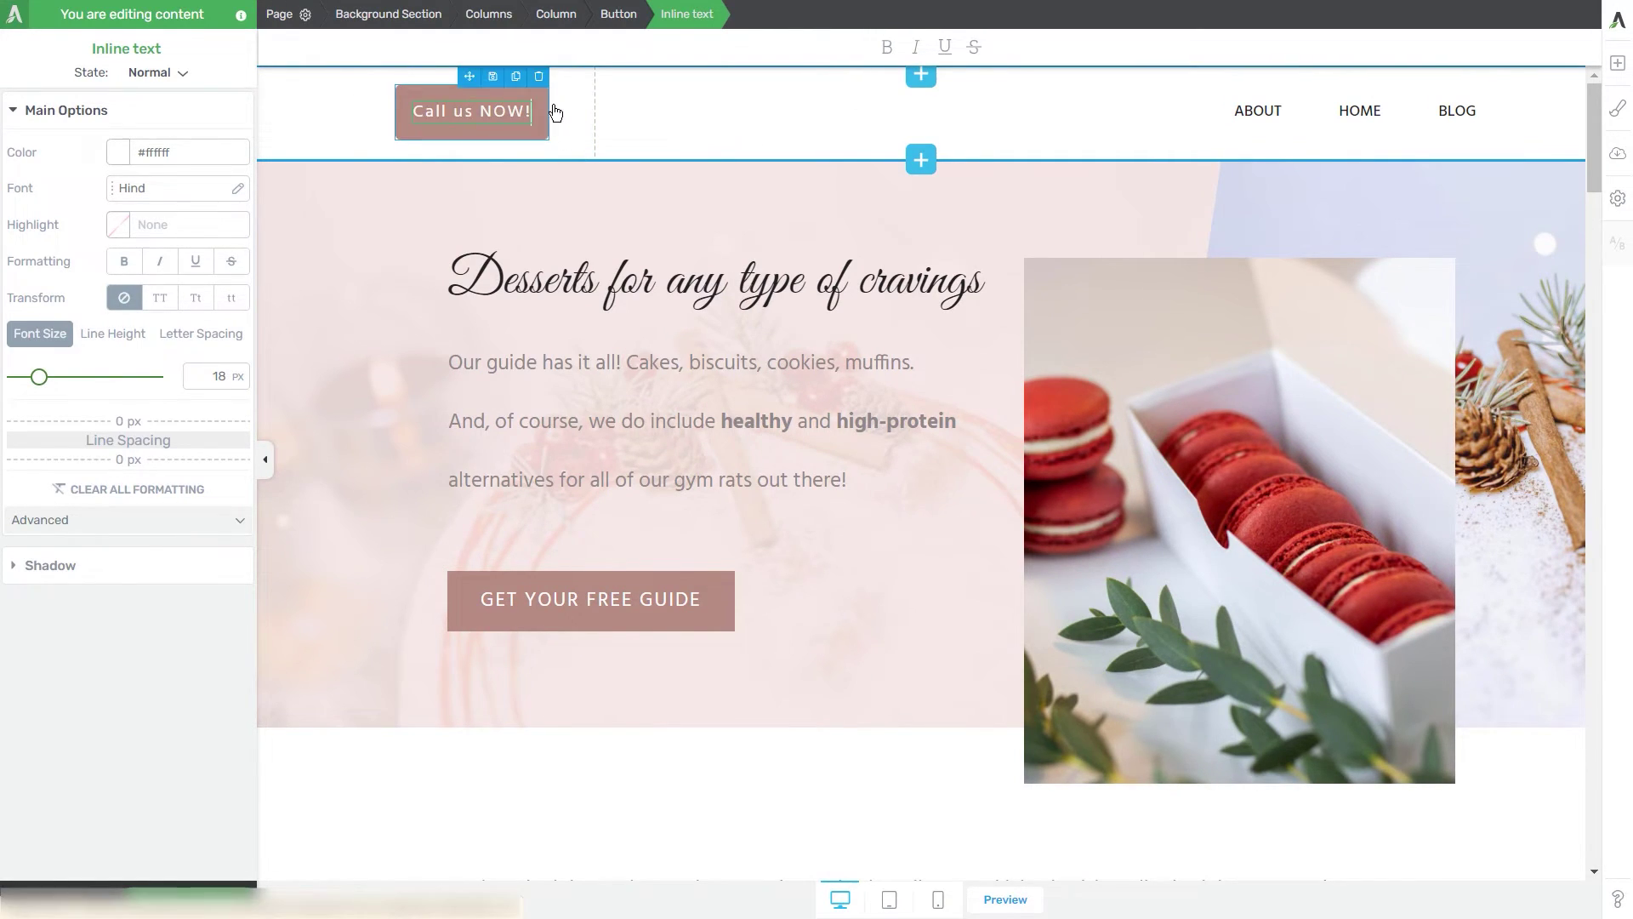
- Clear the placeholder # from the button's Target URL
left_click(617, 16)
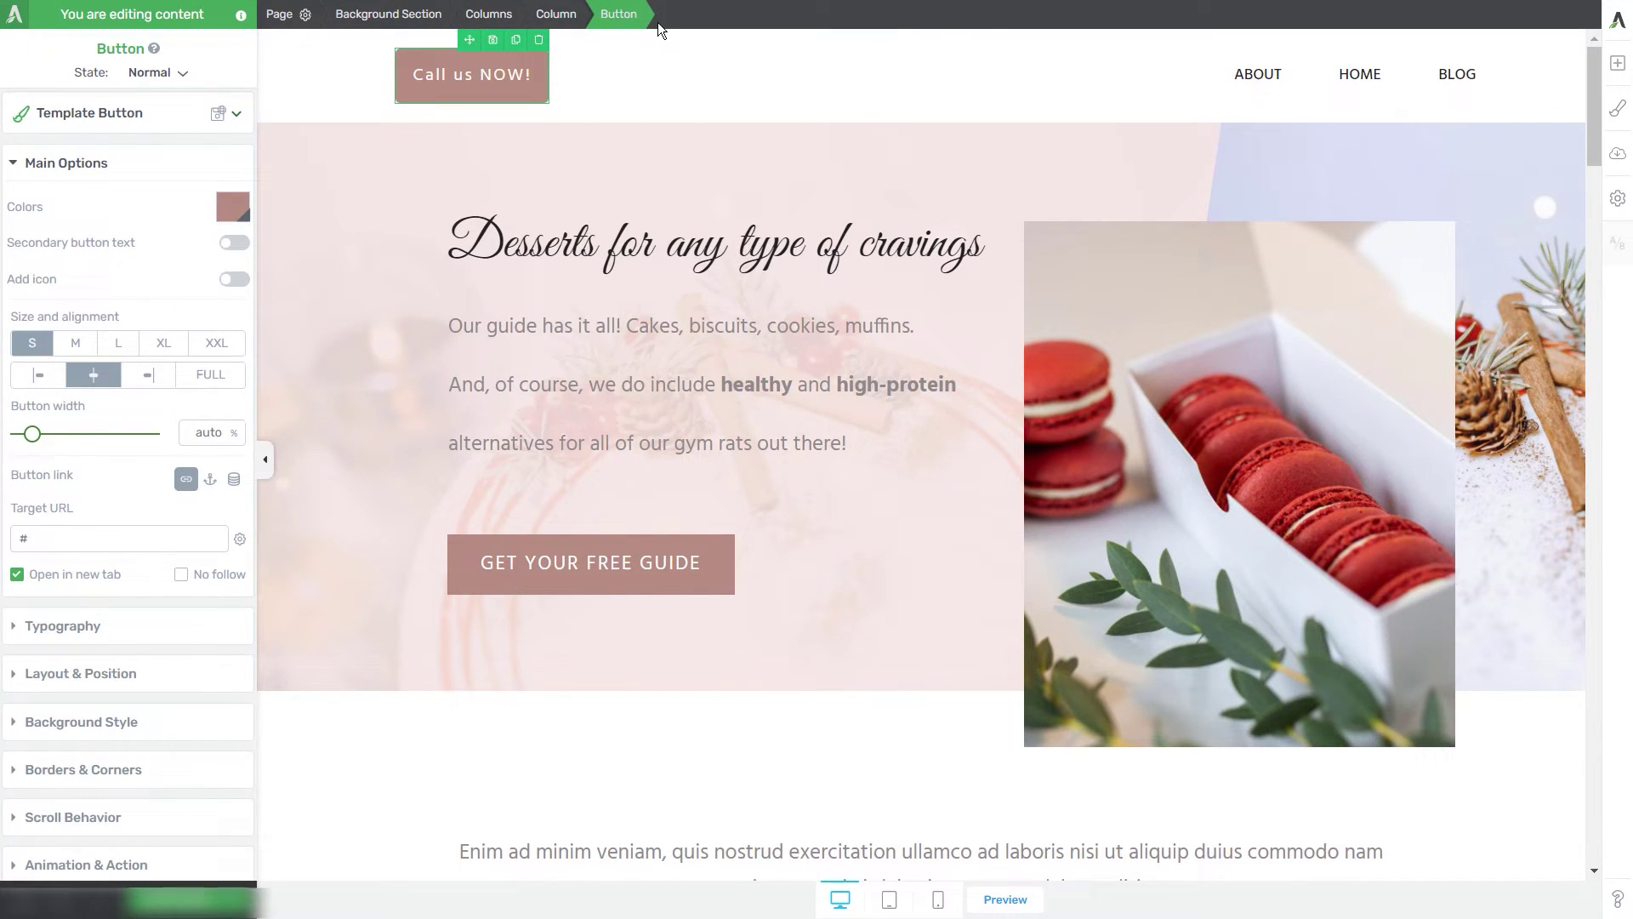
double_click(45, 537)
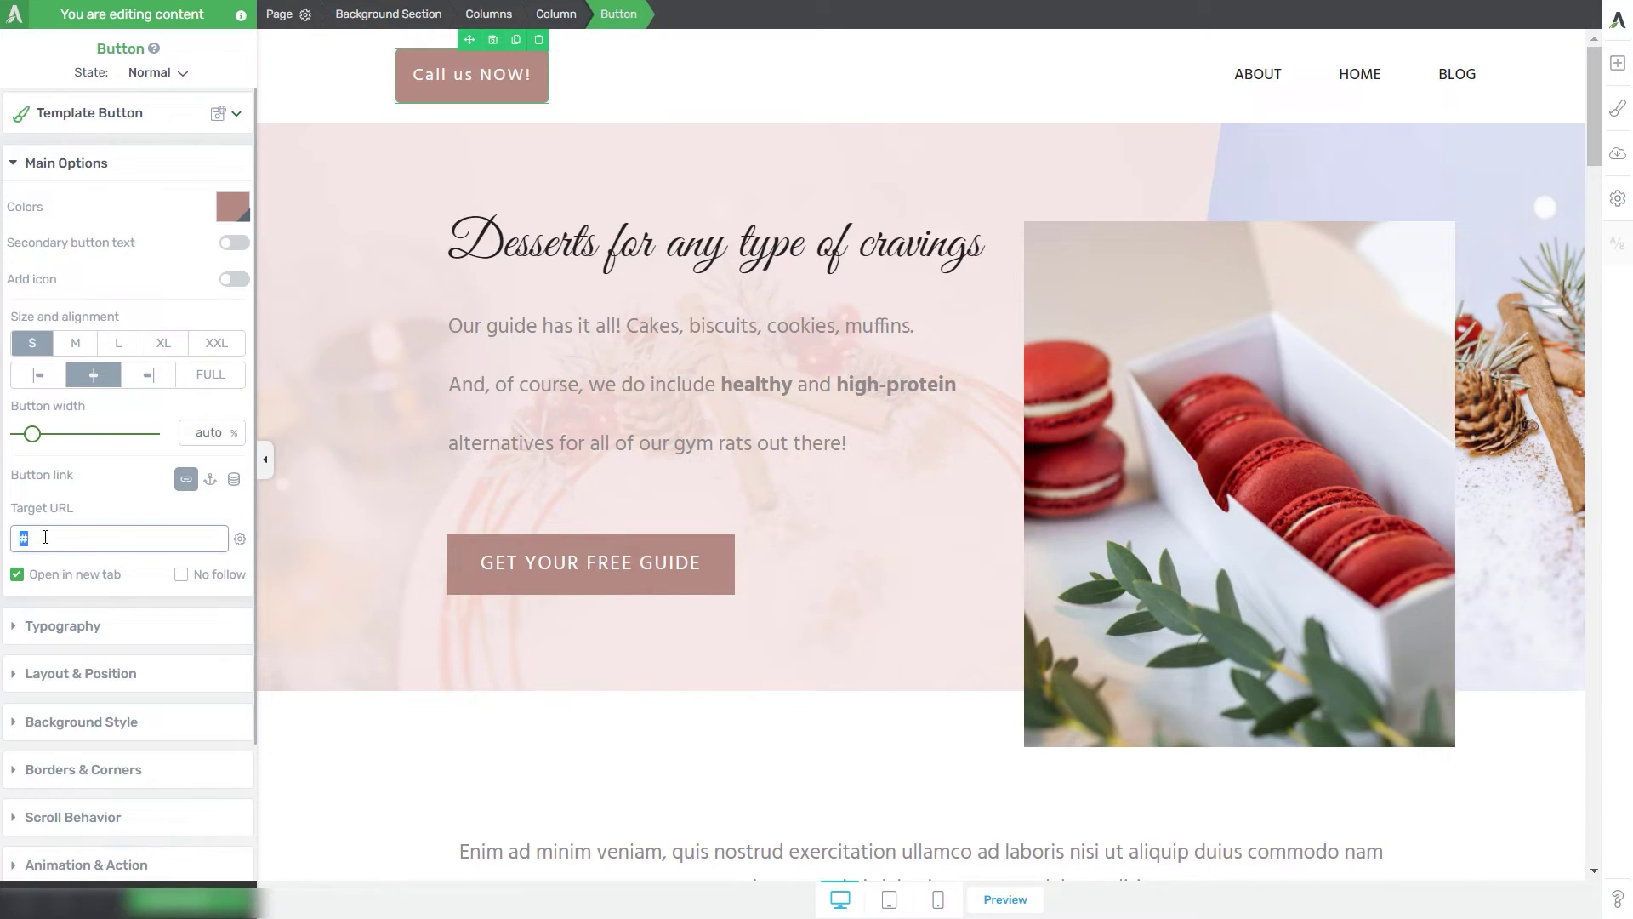
key("BackSpace")
- Set the button's Target URL to the tel: number, save, and widen it to 92% on mobile
key("ctrl+v")
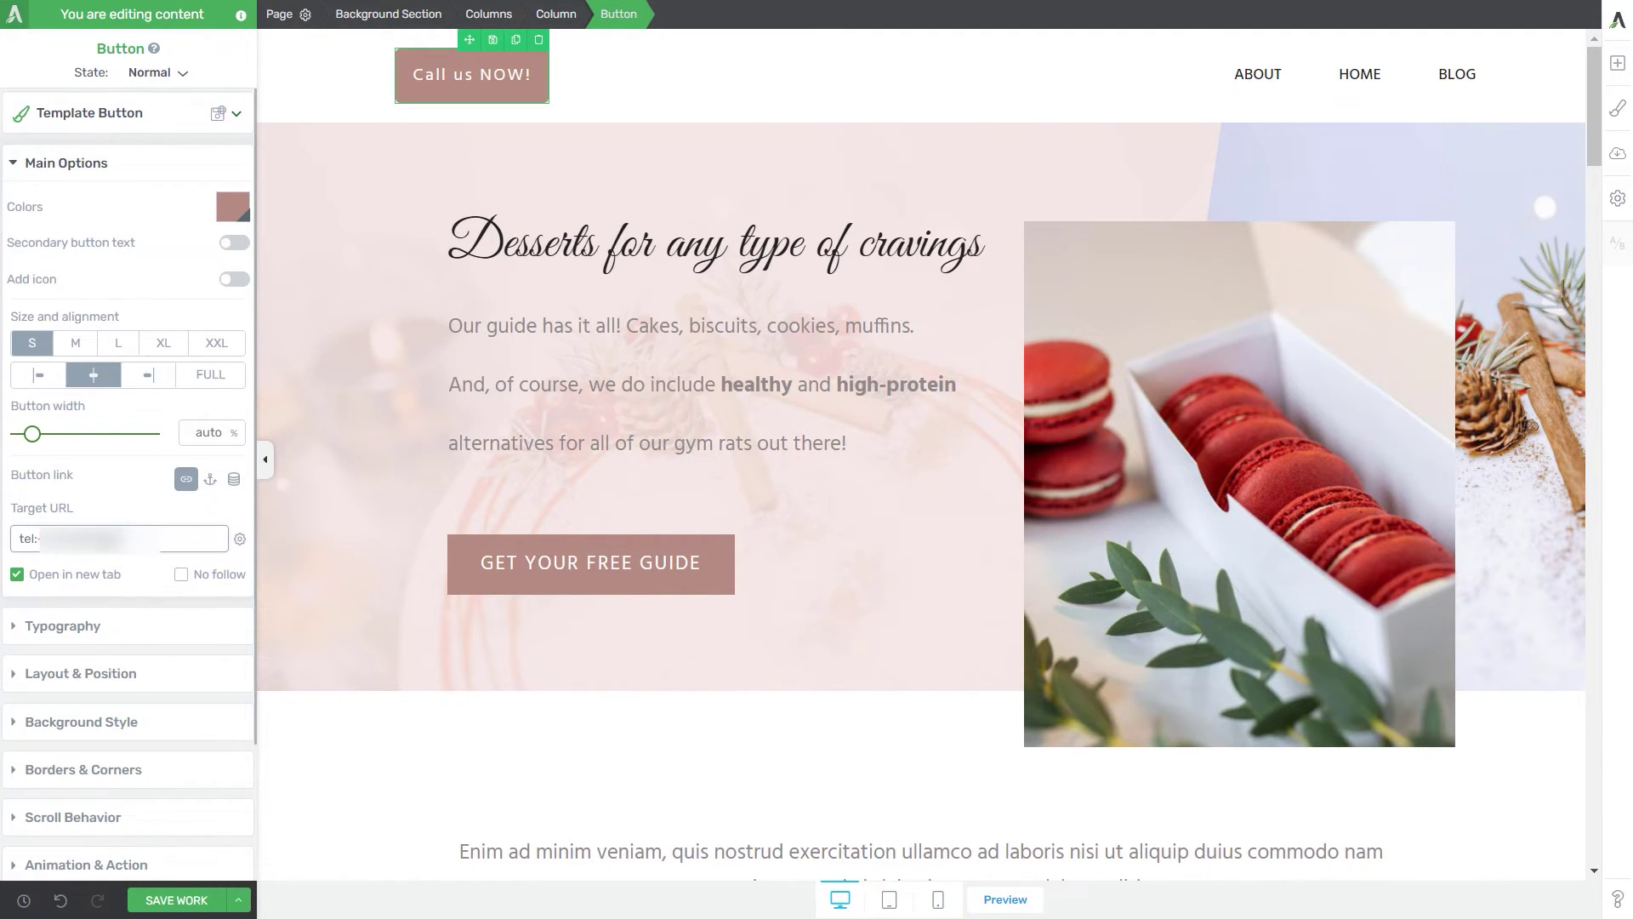
left_click(174, 903)
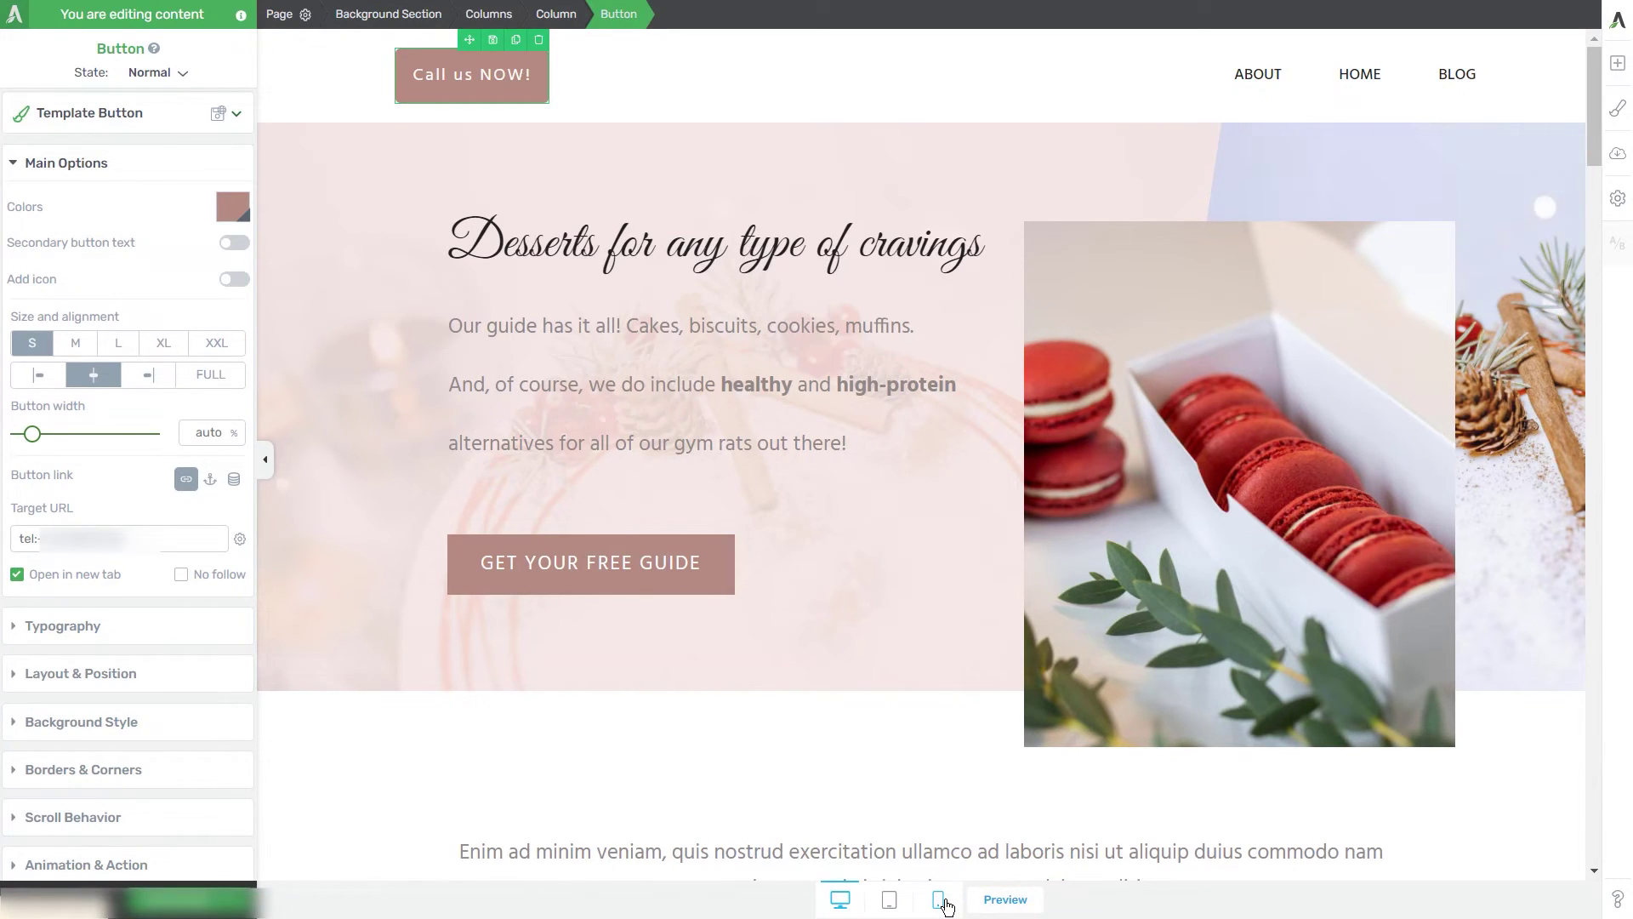
left_click(940, 900)
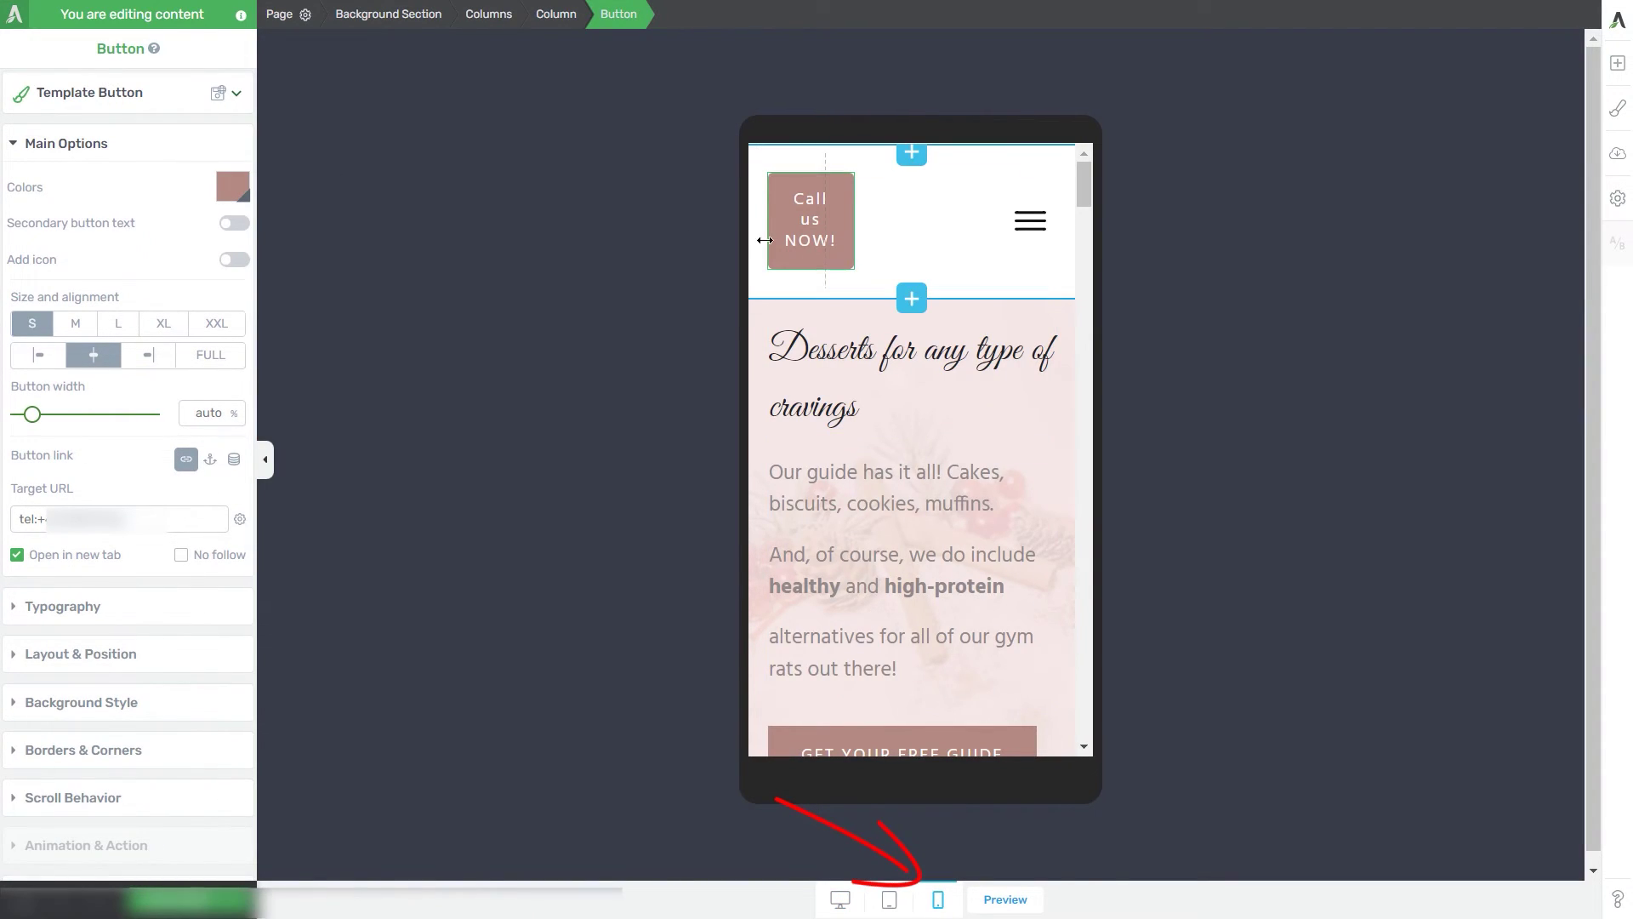
left_click_drag(32, 414, 140, 414)
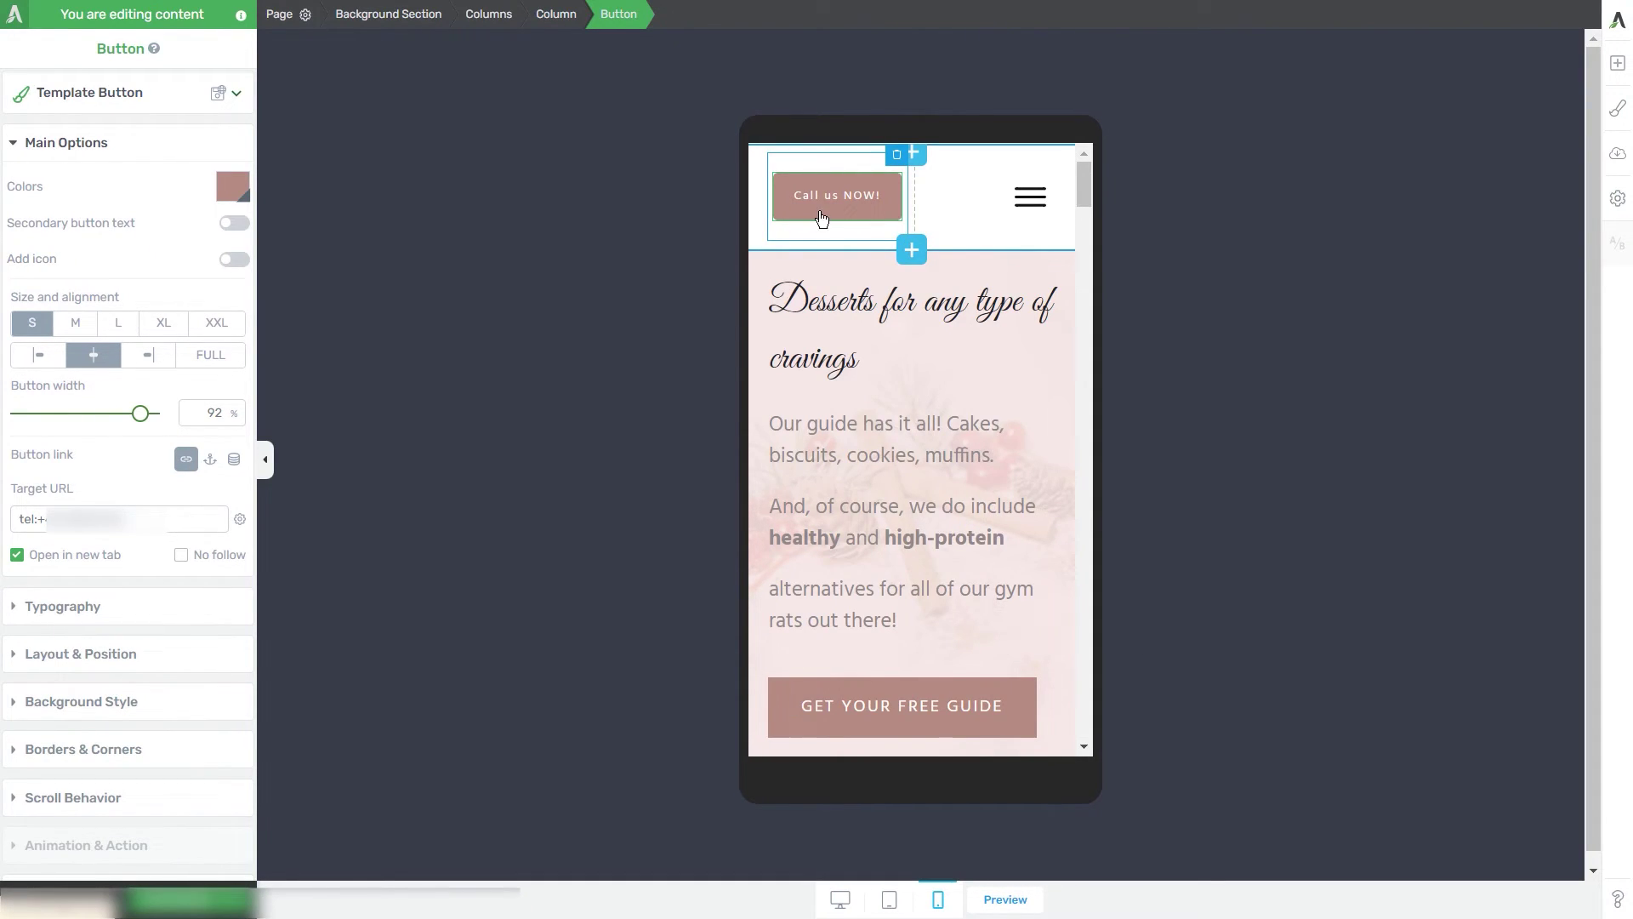
mouse_move(914, 196)
left_mouse_down()
mouse_move(885, 196)
mouse_move(914, 196)
left_mouse_up()
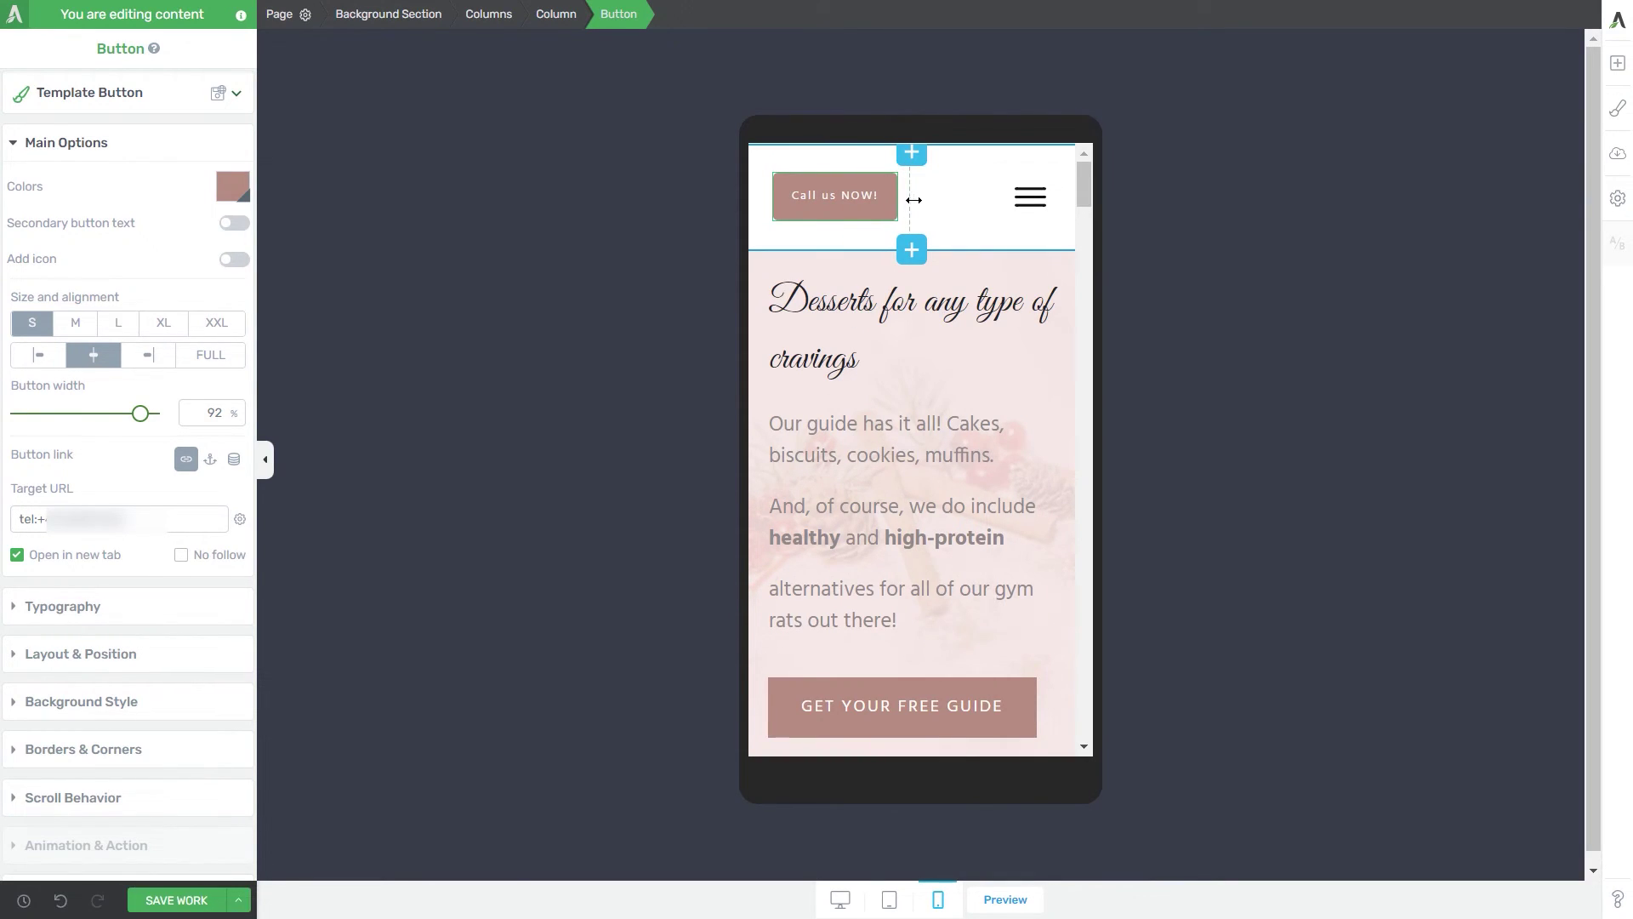
- Re-save the desserts page, then tap its header Call us NOW! button on the iPhone to raise the Call sheet
left_click(194, 903)
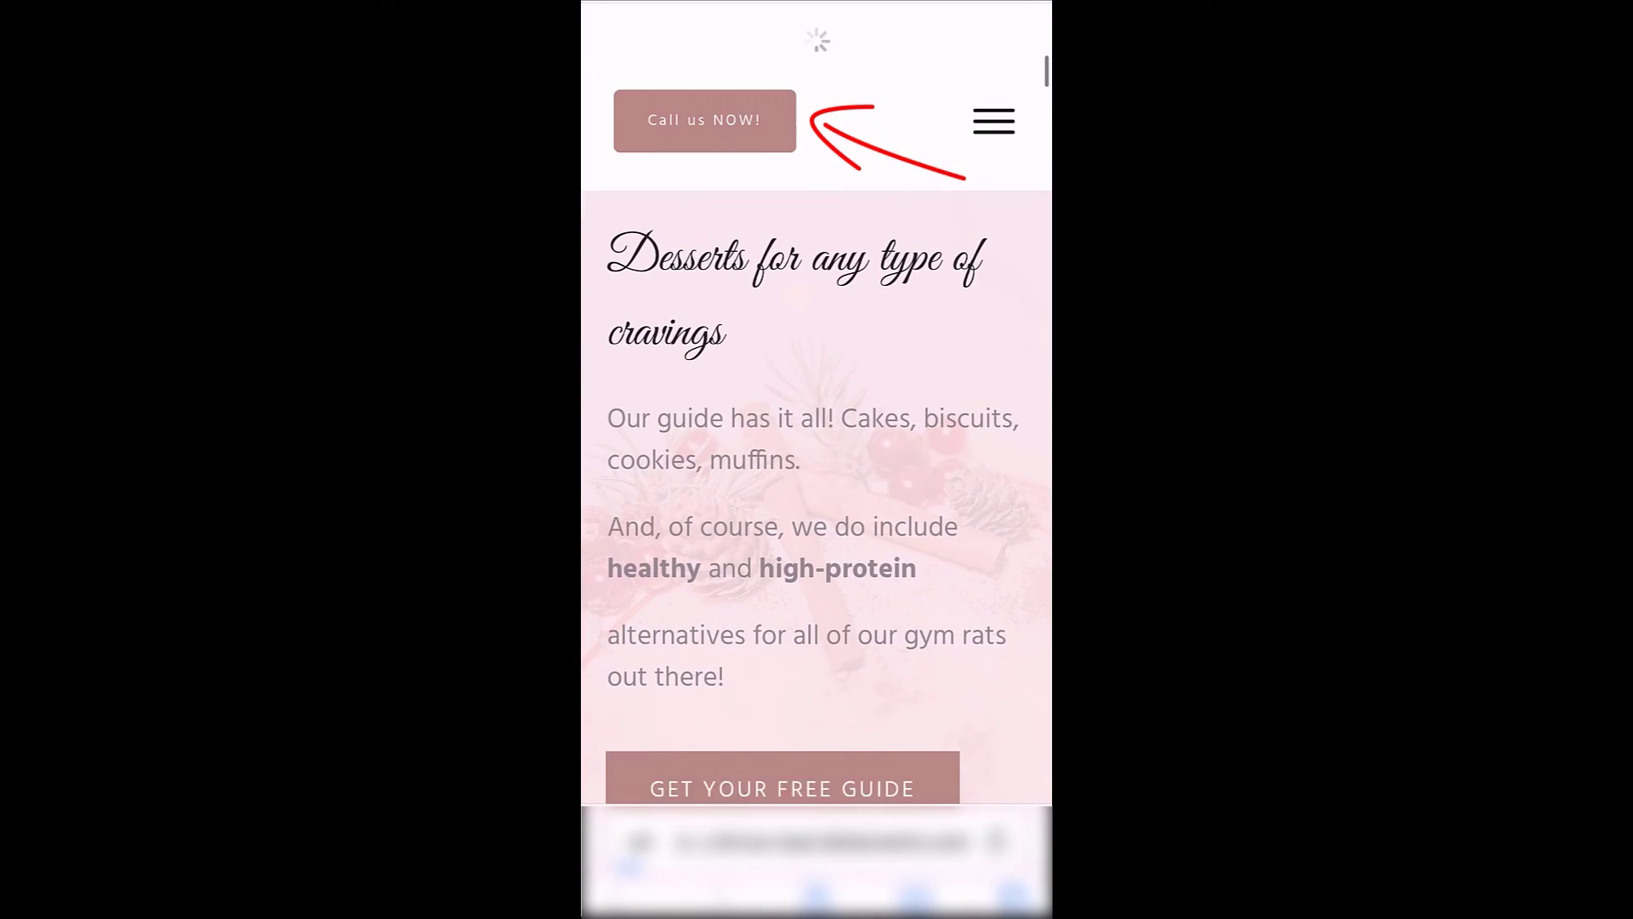
left_click(704, 72)
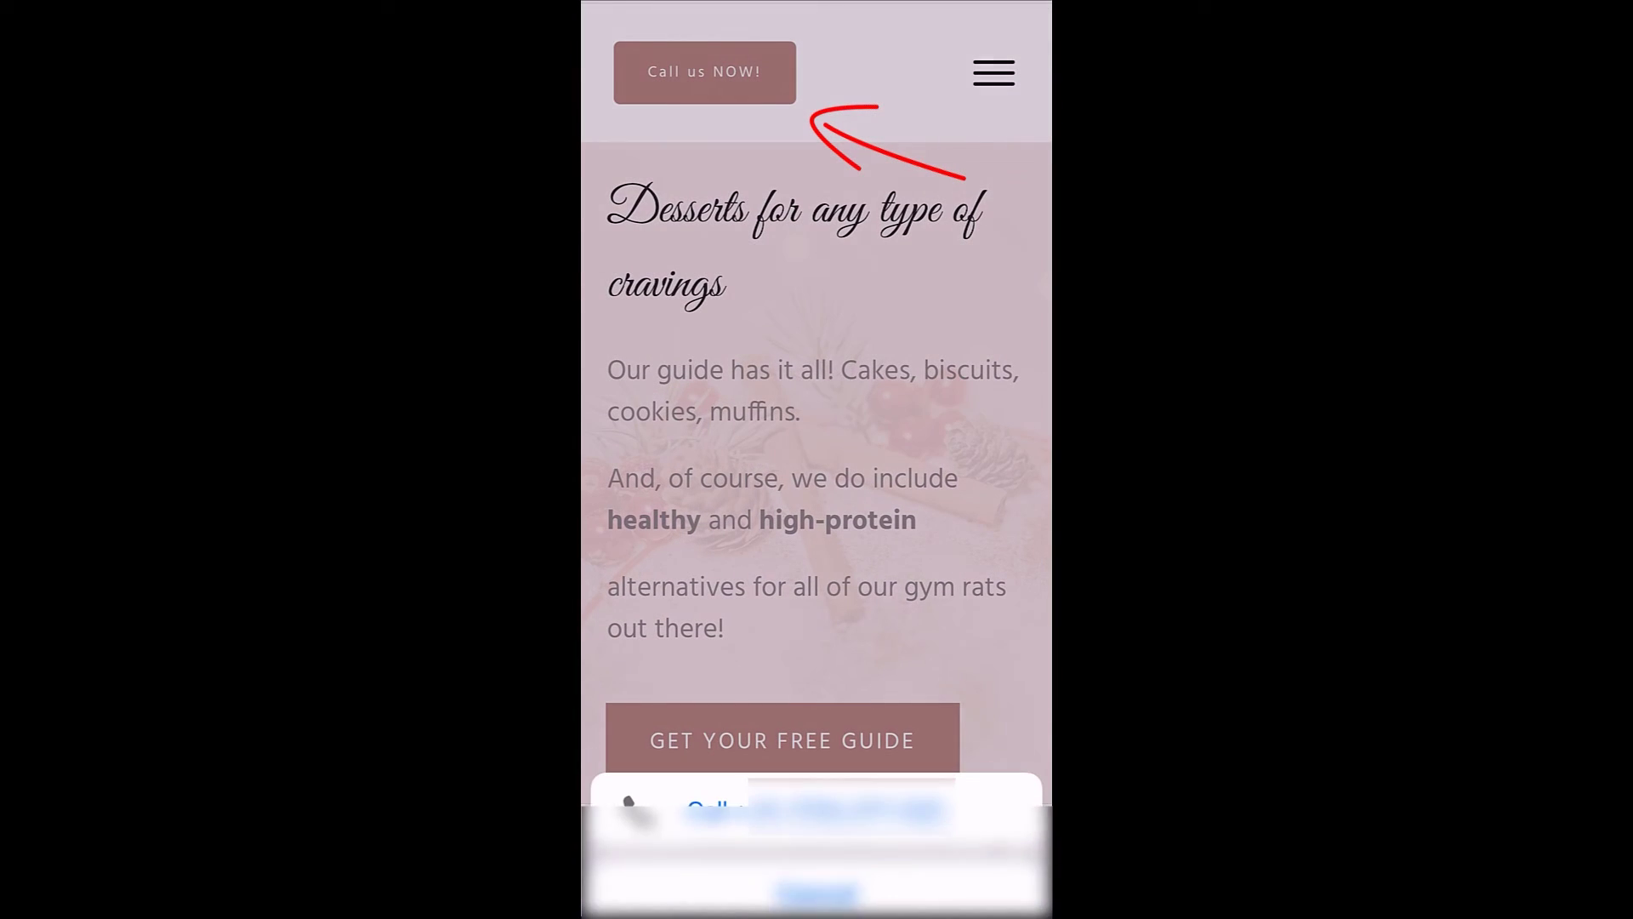